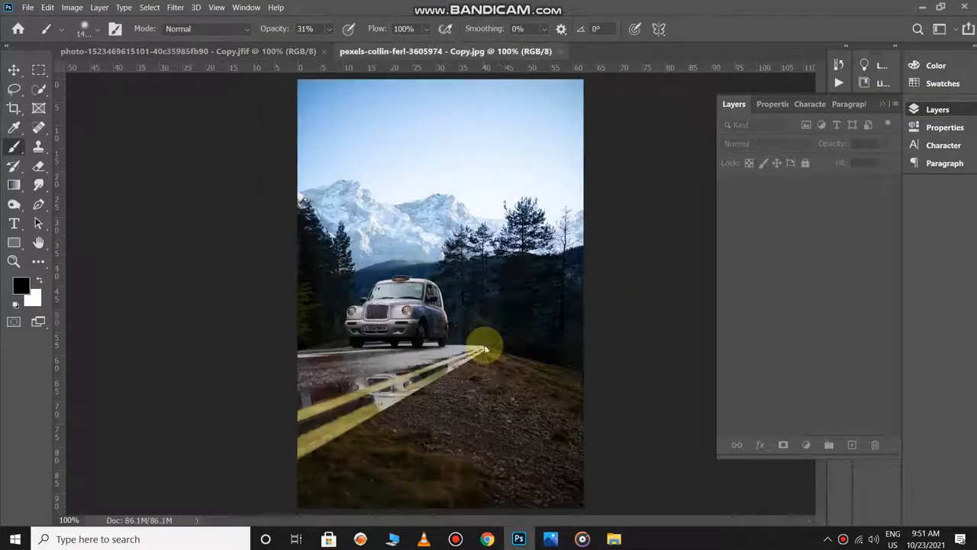
Step: Switch to the portrait photo and select the seated man with the Object Selection tool
key("ctrl+Tab")
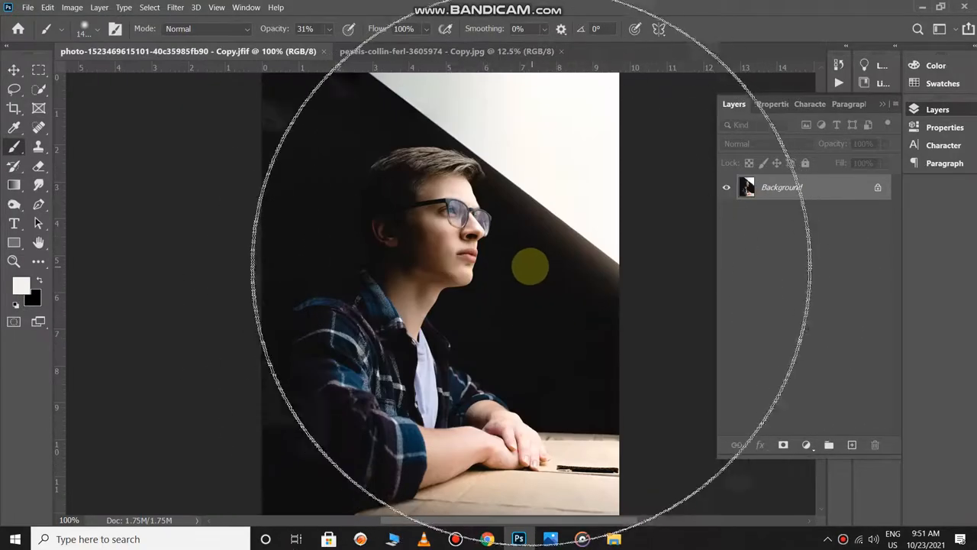
key("v")
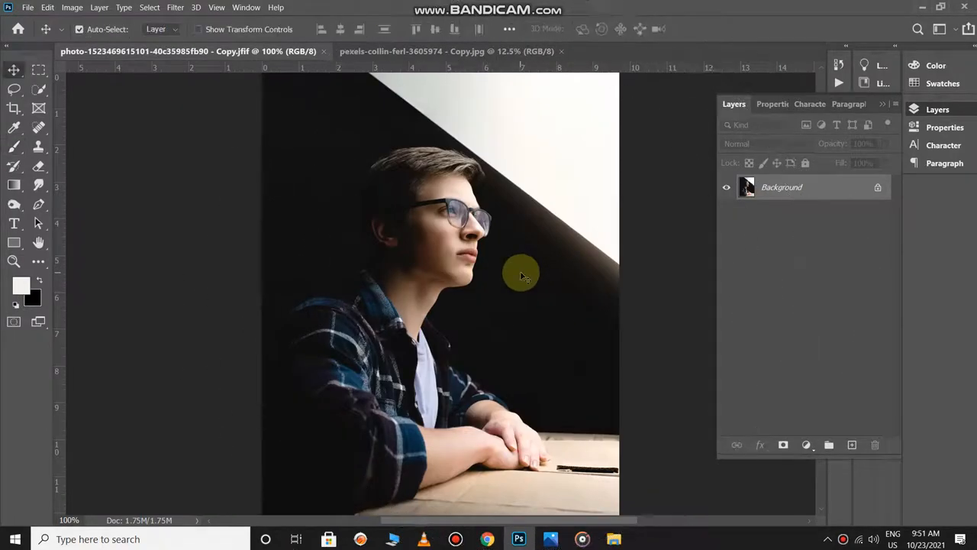
right_click(36, 89)
left_click(72, 90)
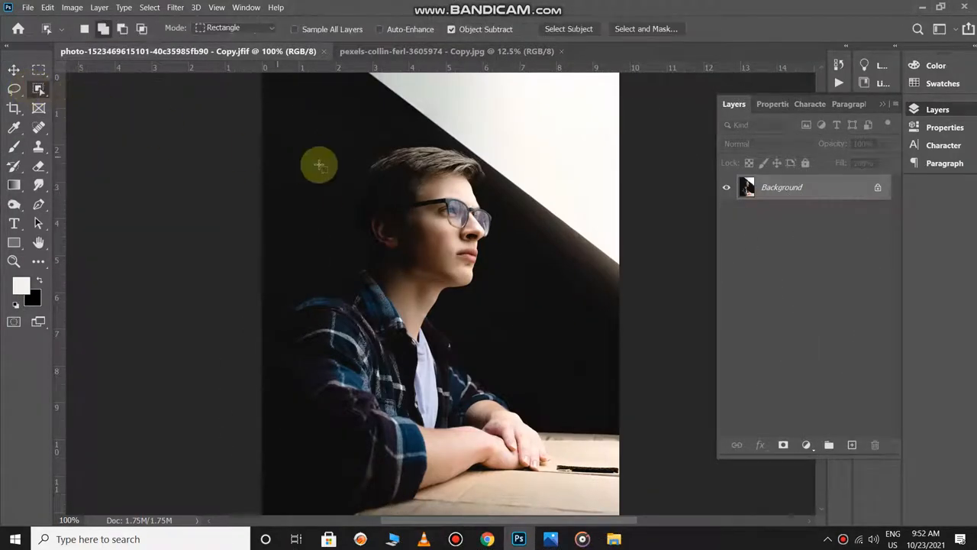
left_click_drag(264, 124, 556, 464)
Step: Add the missed front tuft of hair to the man's selection with the Quick Selection tool and inspect the edge around the glasses
scroll(527, 183, "up", 4)
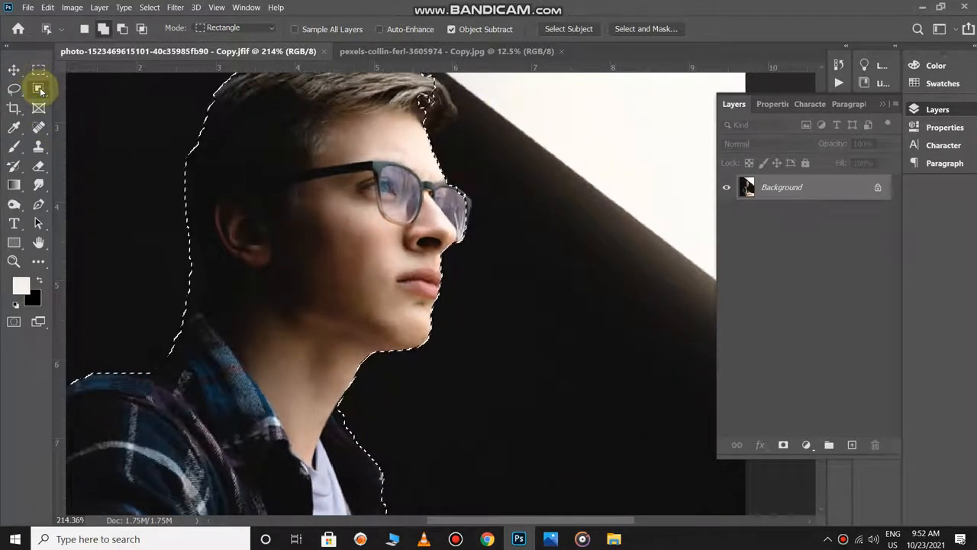
left_click(40, 91)
left_click(99, 101)
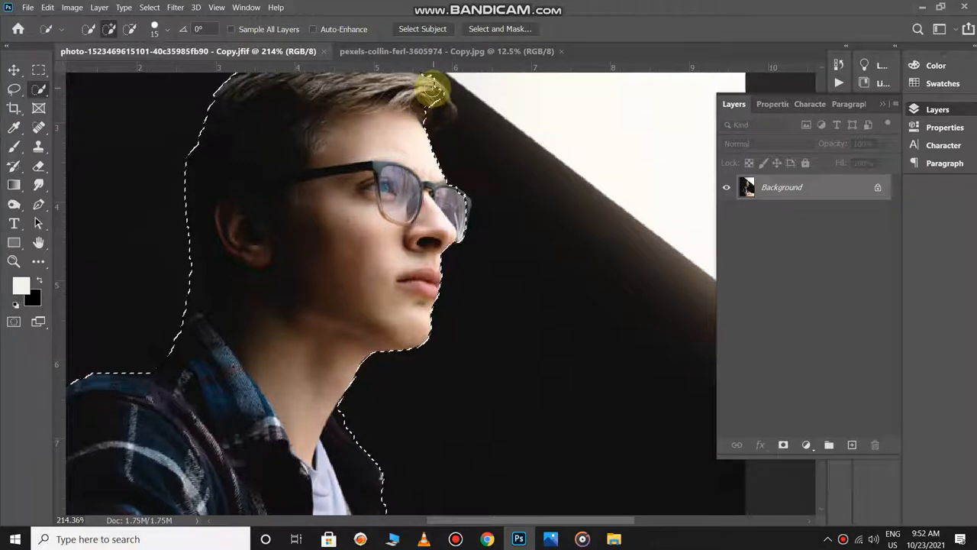
left_click_drag(431, 90, 445, 113)
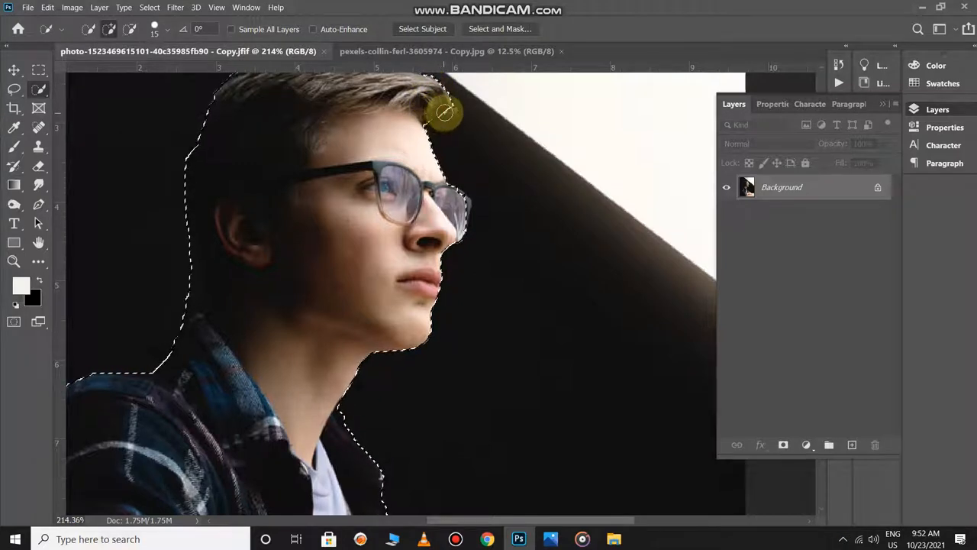
scroll(451, 174, "down", 2)
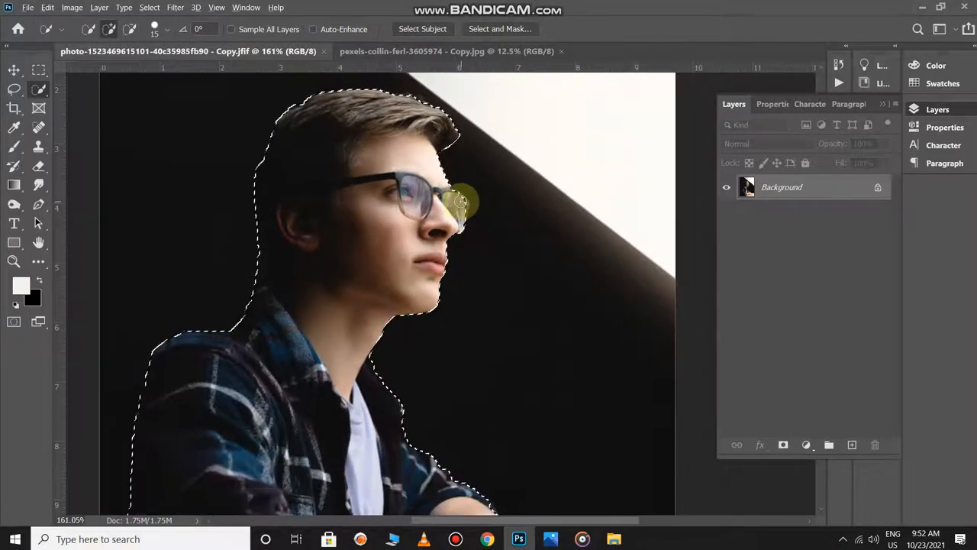
scroll(460, 201, "up", 5)
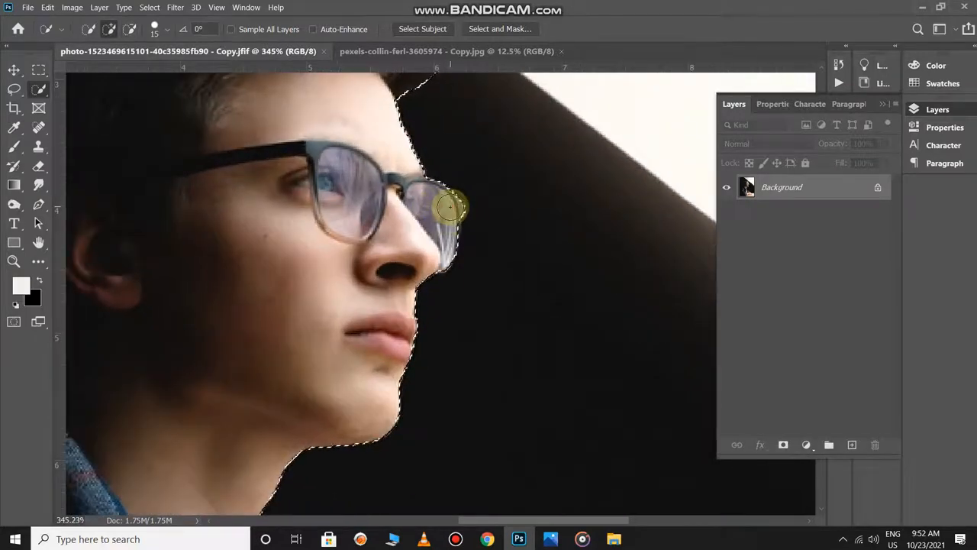
scroll(450, 206, "down", 9)
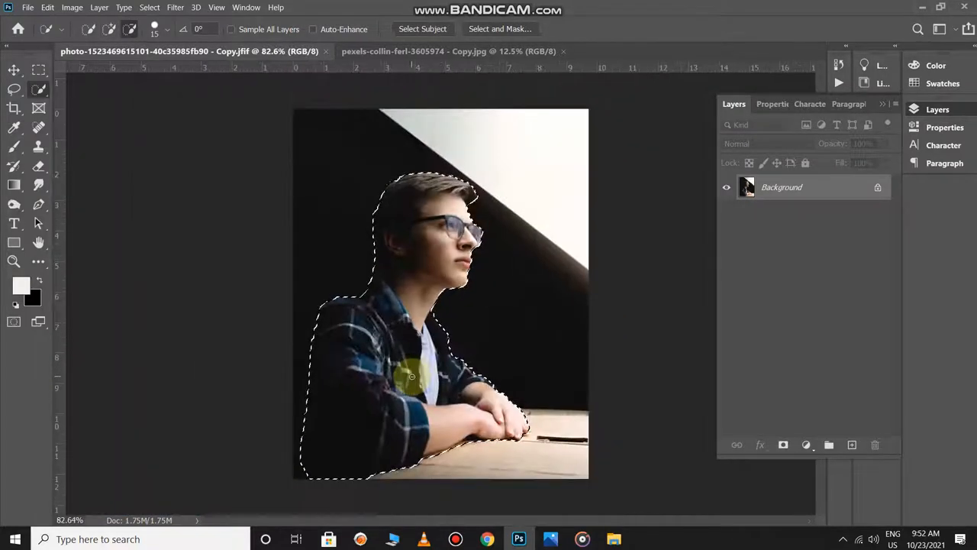
Step: Unlock the portrait's Background layer and mask it with the man's selection
scroll(412, 376, "down", 1)
left_click(878, 187)
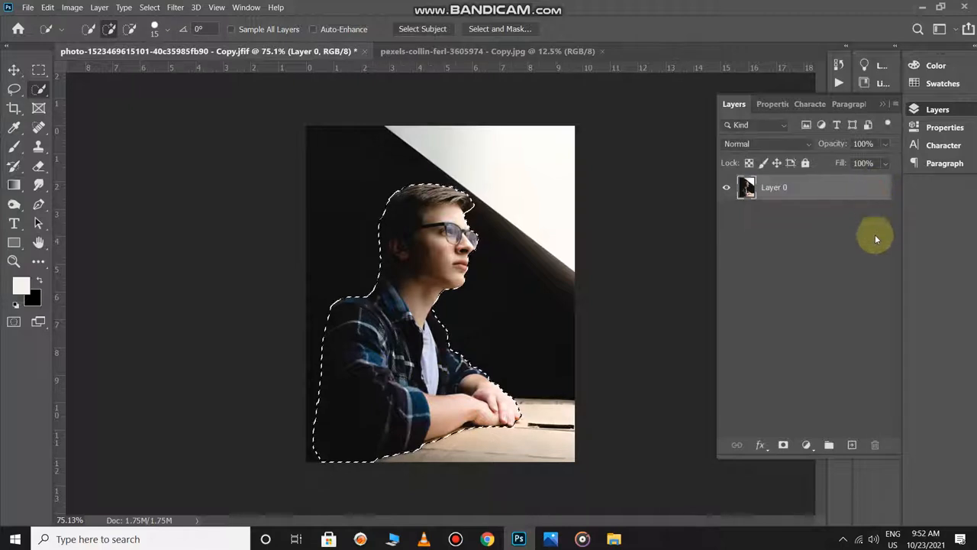
left_click(783, 444)
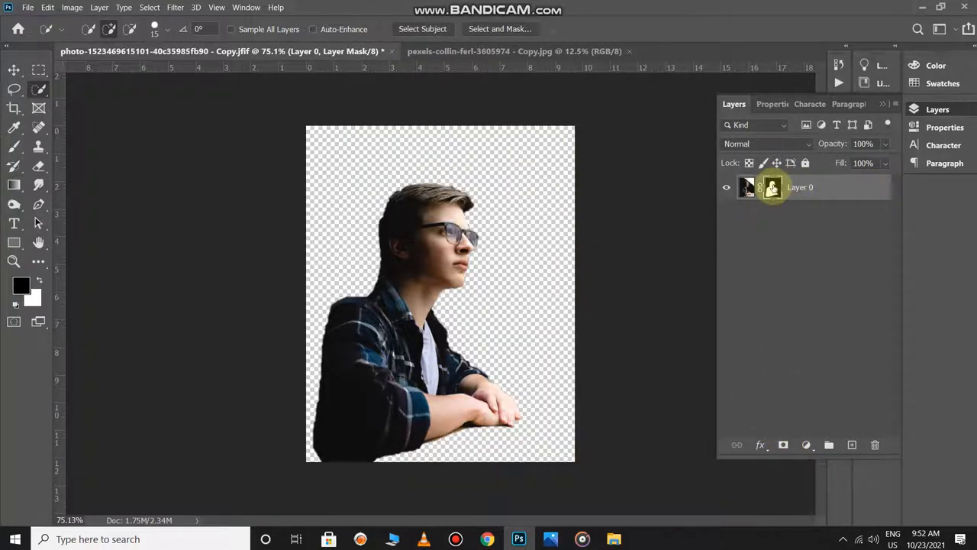
Step: Refine the mask in Select and Mask with Smart Radius on, Smooth 20, Feather 2.4 px, Contrast 23% and Shift Edge +22%
left_click(504, 29)
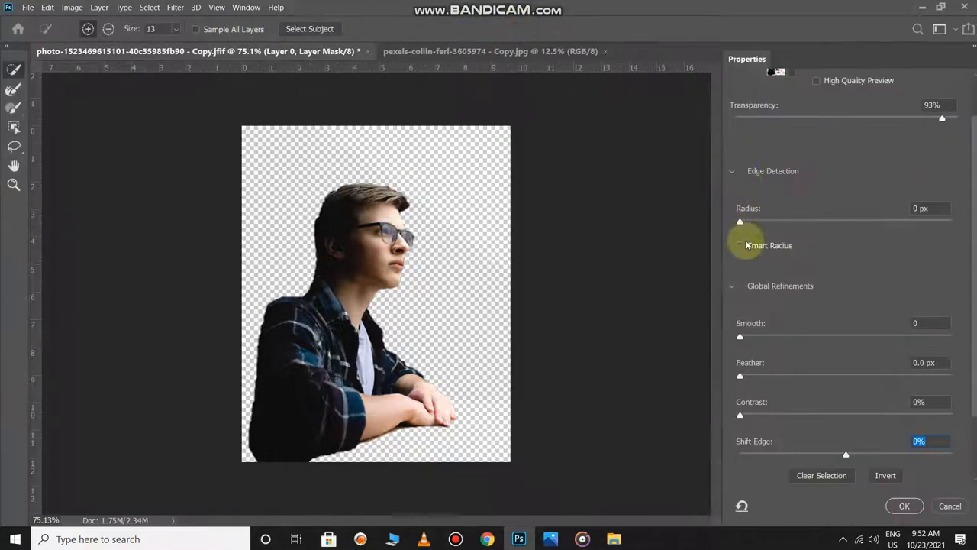
left_click(741, 246)
left_click_drag(765, 333, 782, 335)
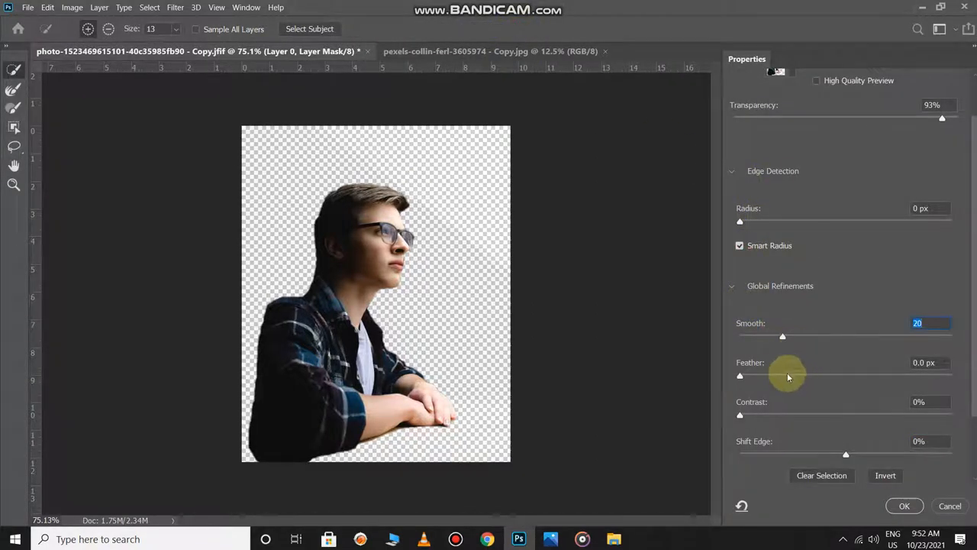
left_click_drag(789, 377, 768, 376)
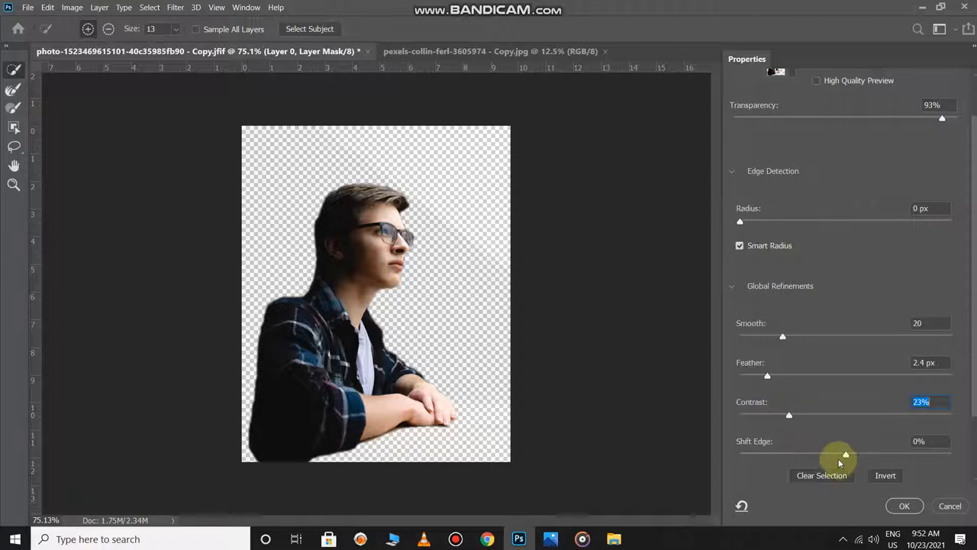
left_click_drag(865, 456, 802, 453)
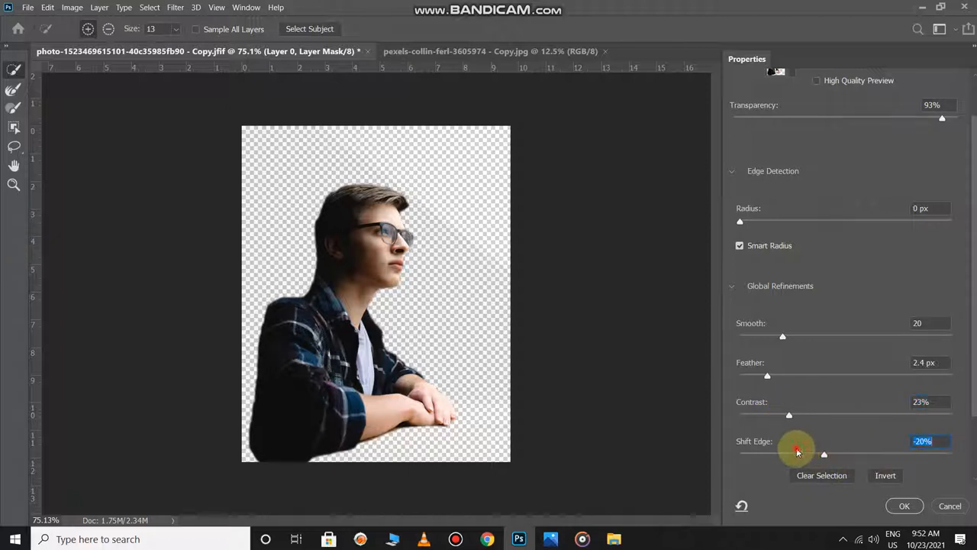
left_click(796, 456)
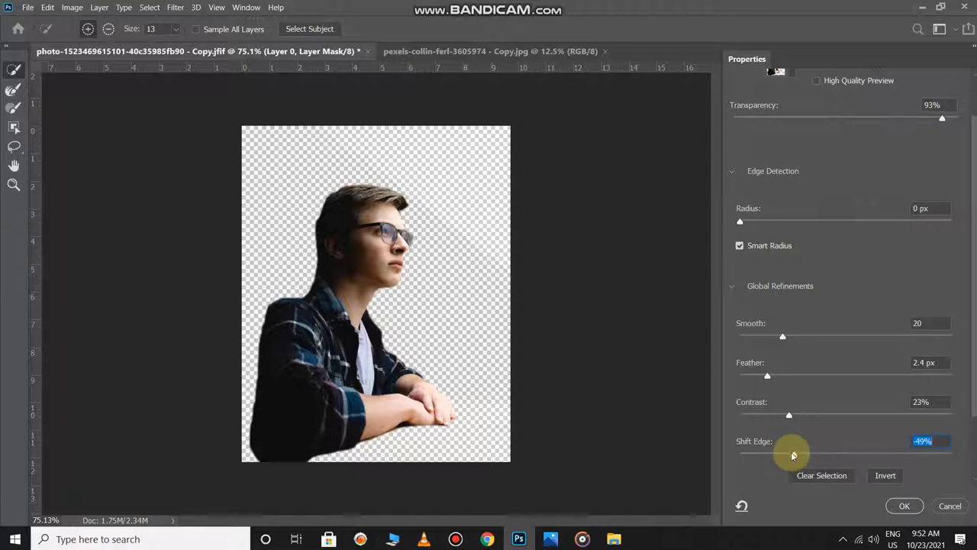
left_click(872, 454)
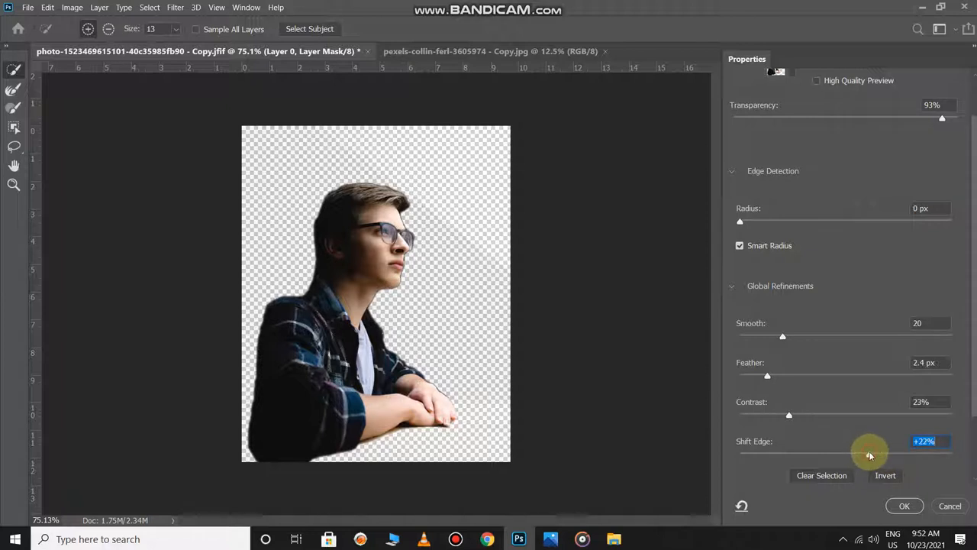
left_click(903, 506)
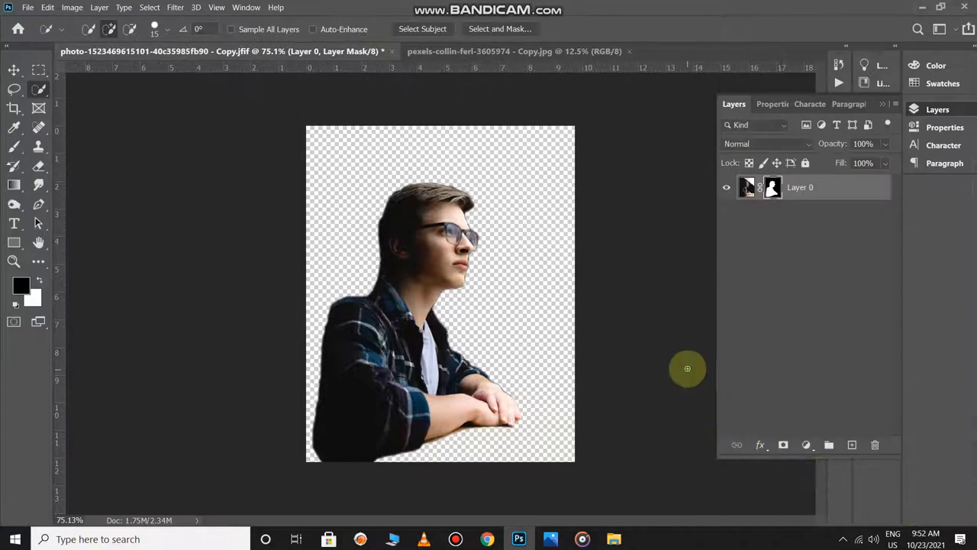
Step: Apply the layer mask and move the man's cutout into the mountain road photo document
right_click(773, 187)
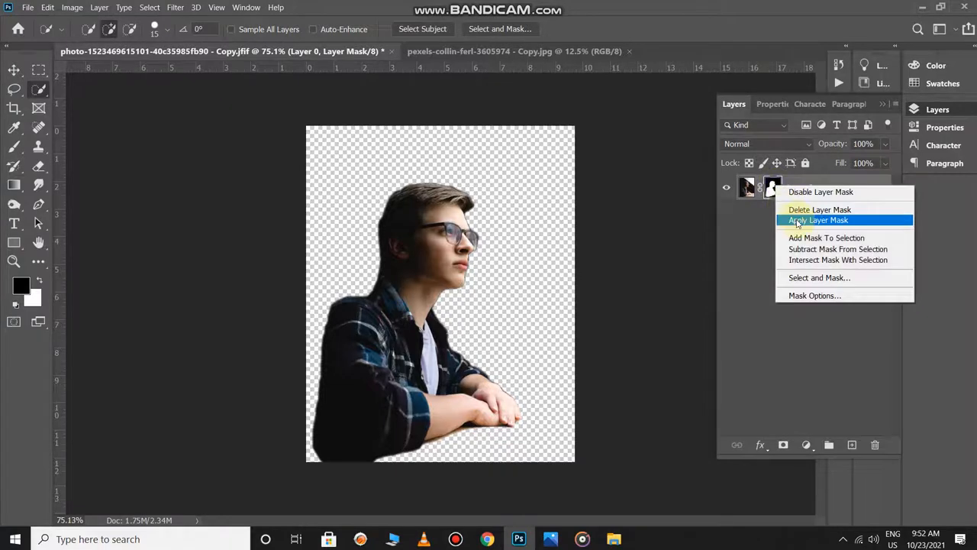
left_click(798, 221)
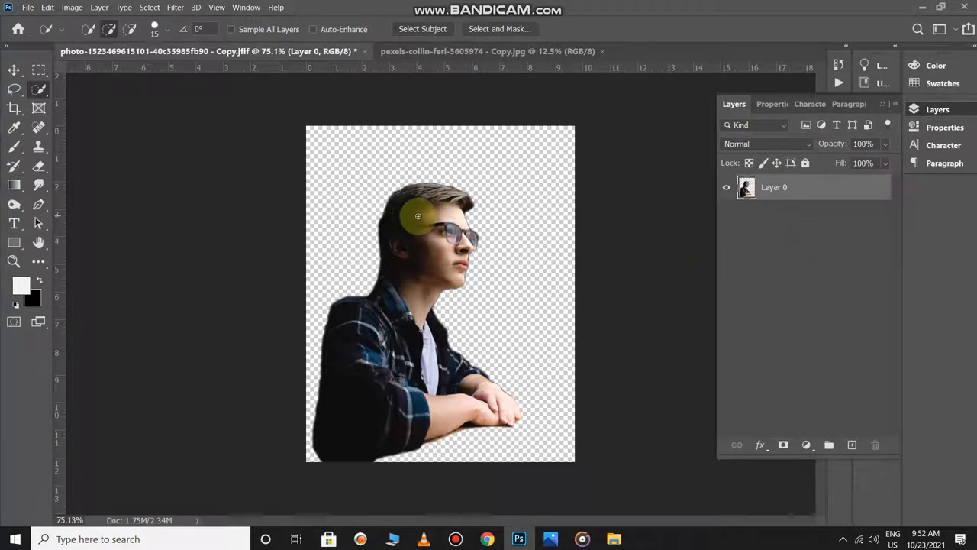
key("v")
mouse_move(421, 213)
left_mouse_down()
mouse_move(408, 153)
mouse_move(353, 40)
mouse_move(389, 49)
mouse_move(417, 205)
left_mouse_up()
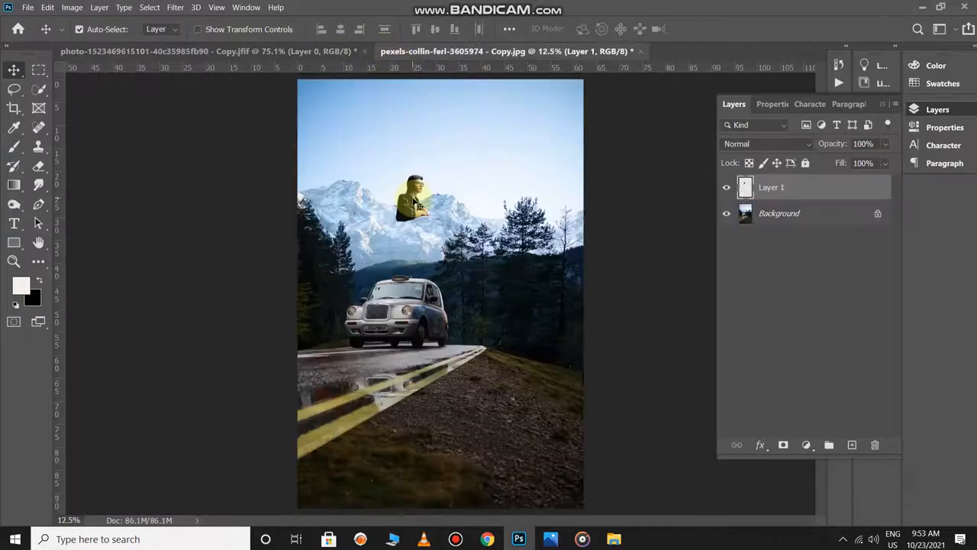
Step: Convert the man's layer to a smart object and enlarge it to about 993%, positioned to fill most of the canvas
right_click(840, 188)
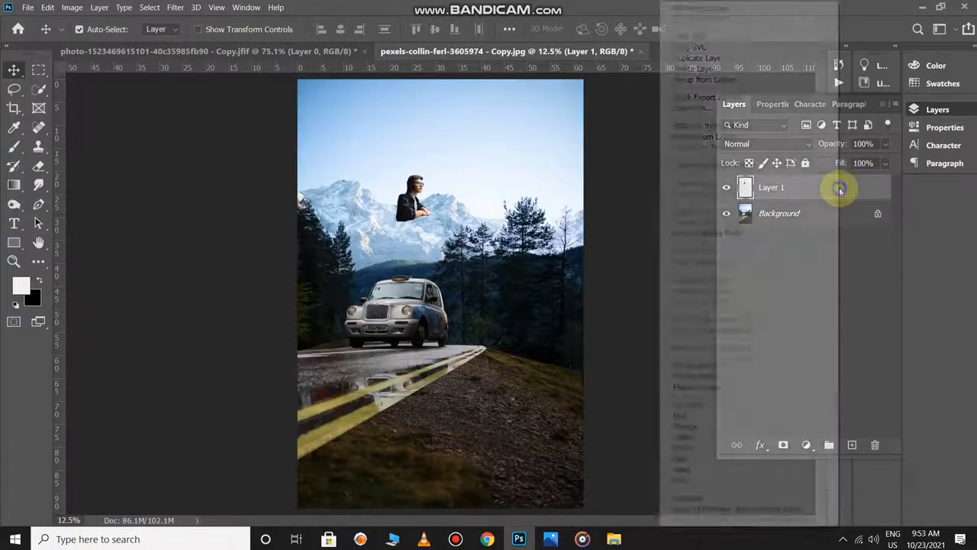
left_click(752, 166)
key("ctrl+t")
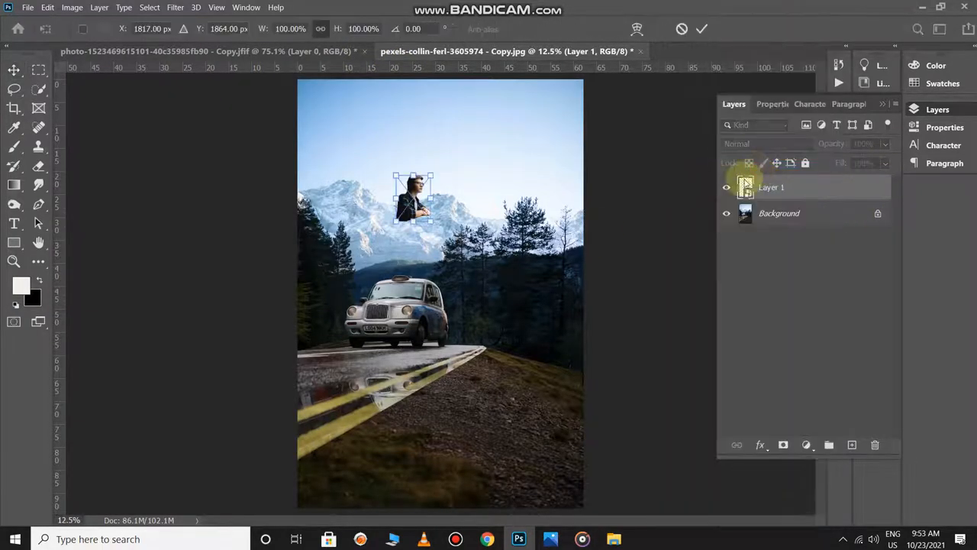
left_click_drag(429, 220, 748, 507)
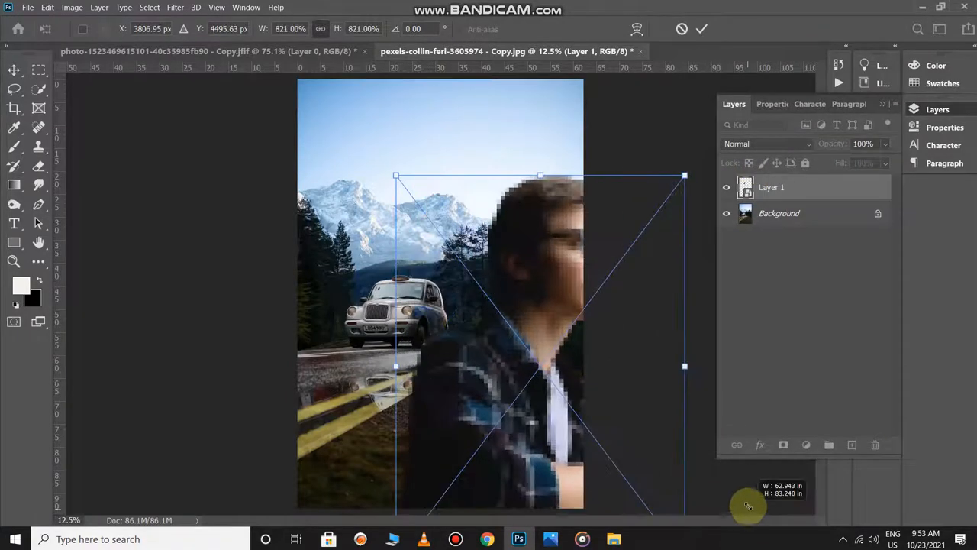
left_click_drag(521, 260, 405, 212)
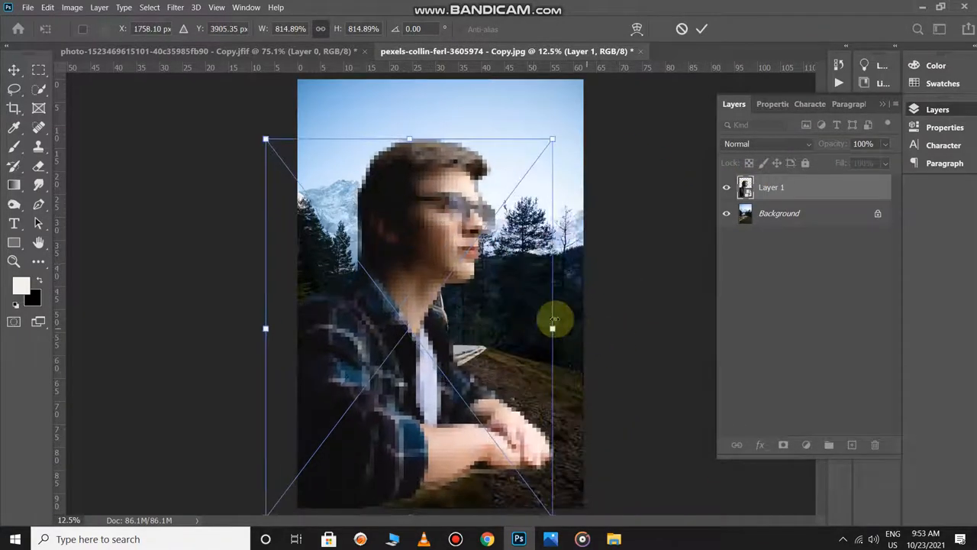
left_click_drag(553, 329, 615, 329)
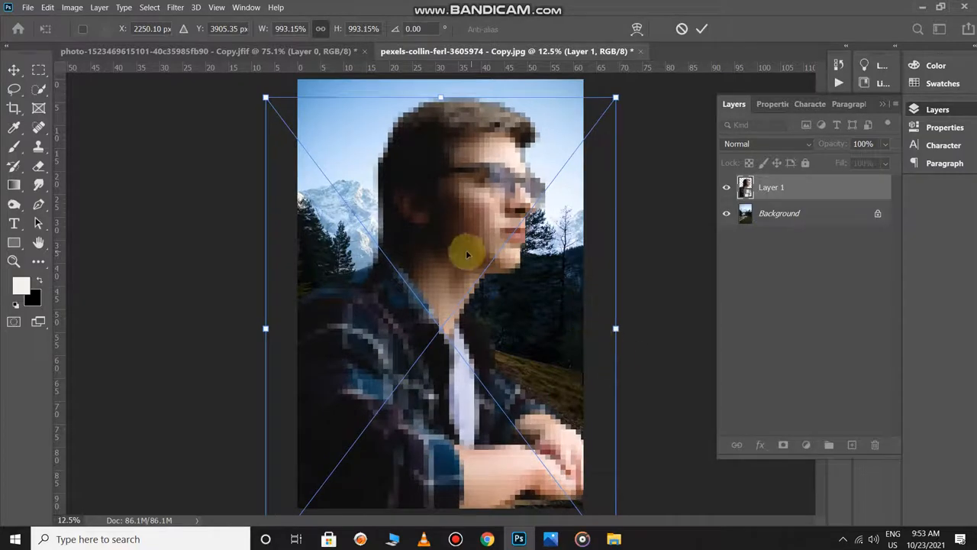
key("Return")
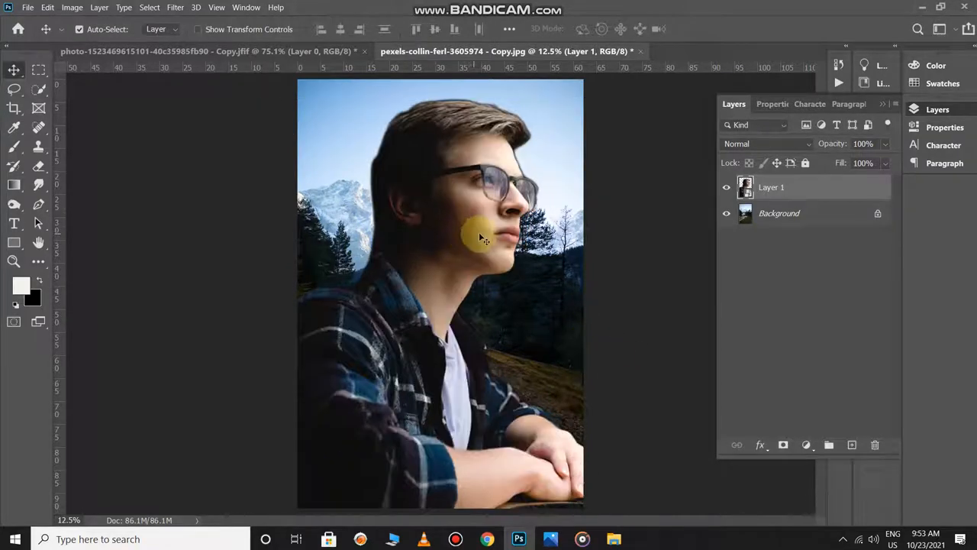
Step: Unlock the Background layer of the road photo and hide the man's layer, Layer 1
key("ctrl+minus")
key("ctrl+minus")
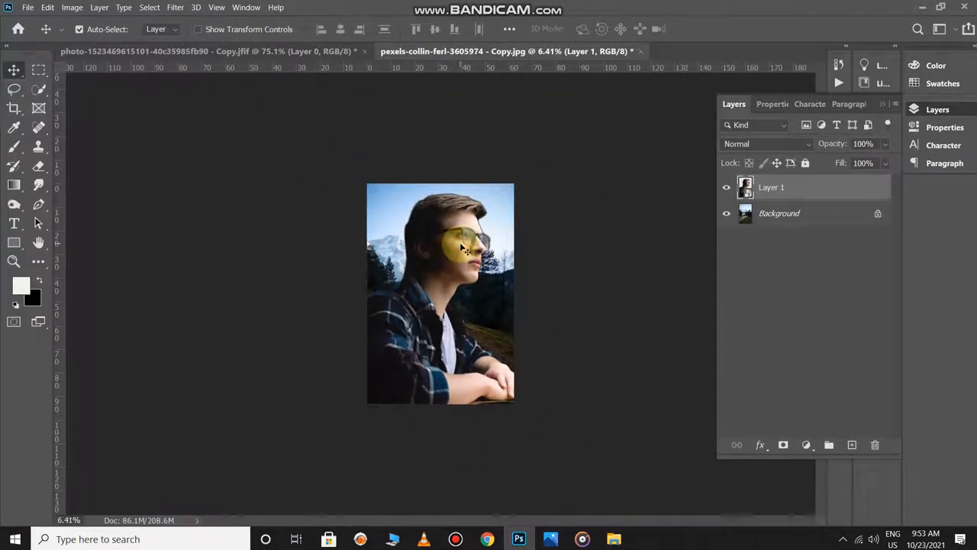
left_click(669, 236)
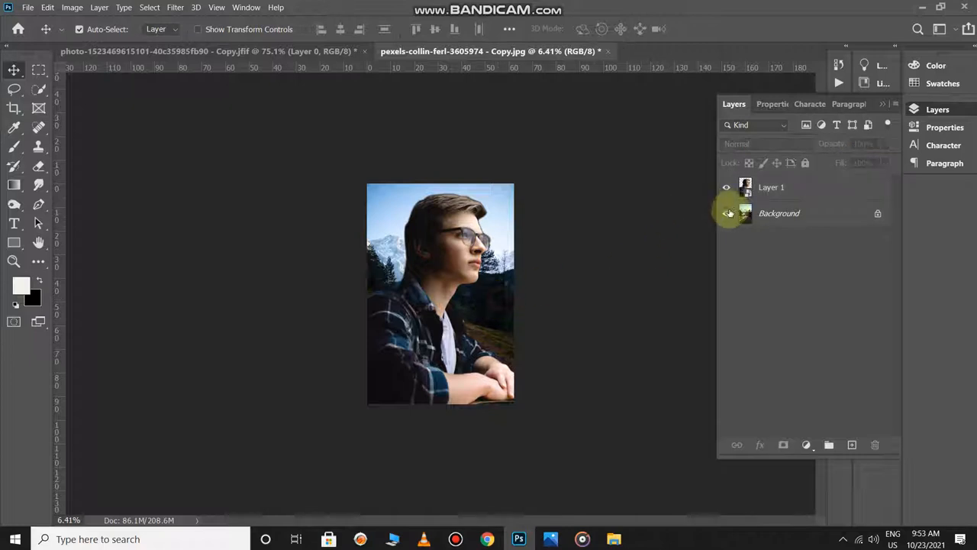
left_click(877, 217)
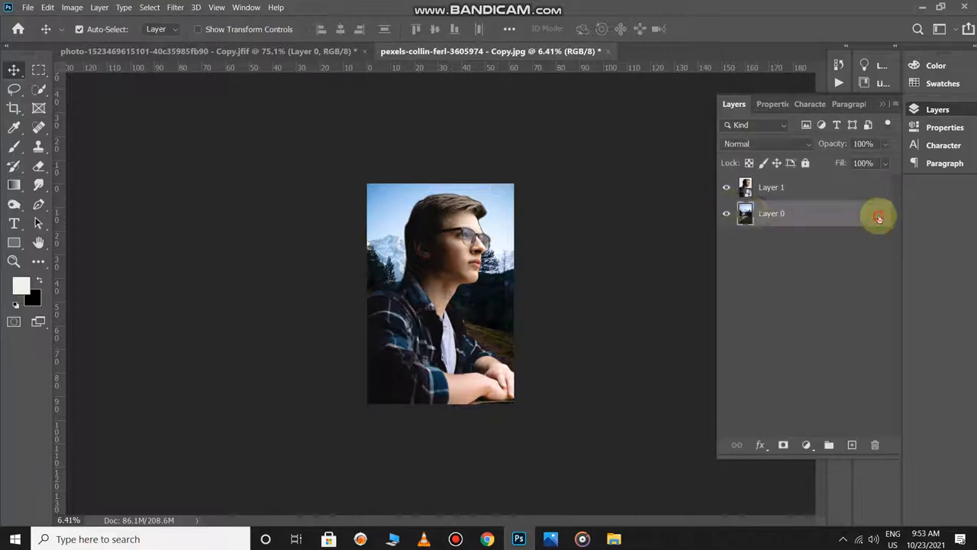
left_click(727, 190)
scroll(497, 309, "up", 3)
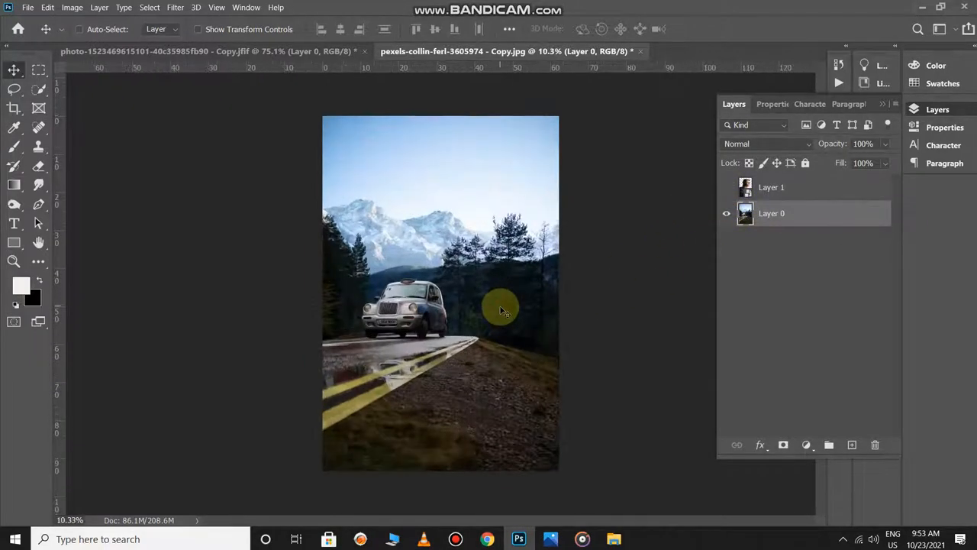
Step: Convert the road photo layer, Layer 0, to a smart object
key("ctrl+t")
left_click(820, 220)
right_click(820, 219)
left_click(678, 166)
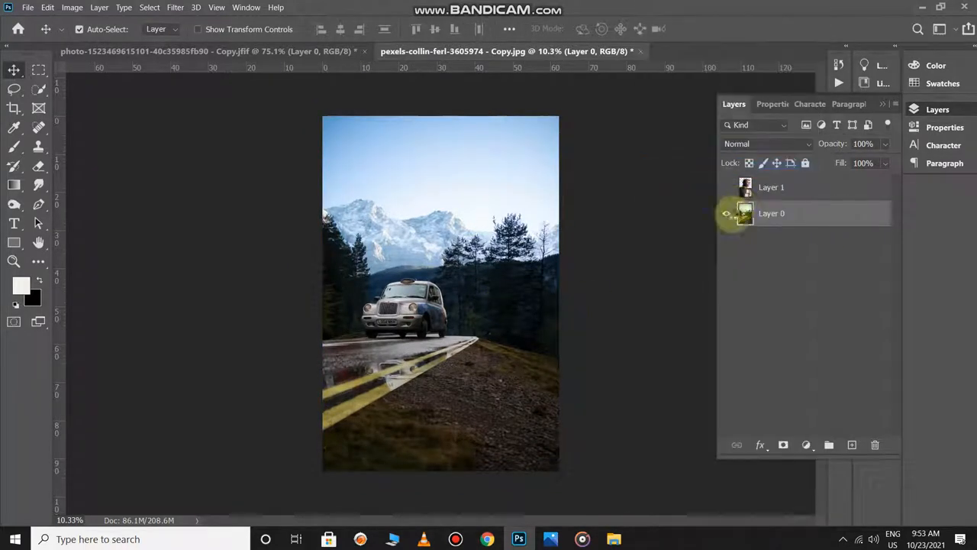
Step: Enlarge the road photo layer, Layer 0, to about 160.5% and position it with the taxi in the lower half of the canvas
key("ctrl+t")
scroll(481, 275, "down", 5)
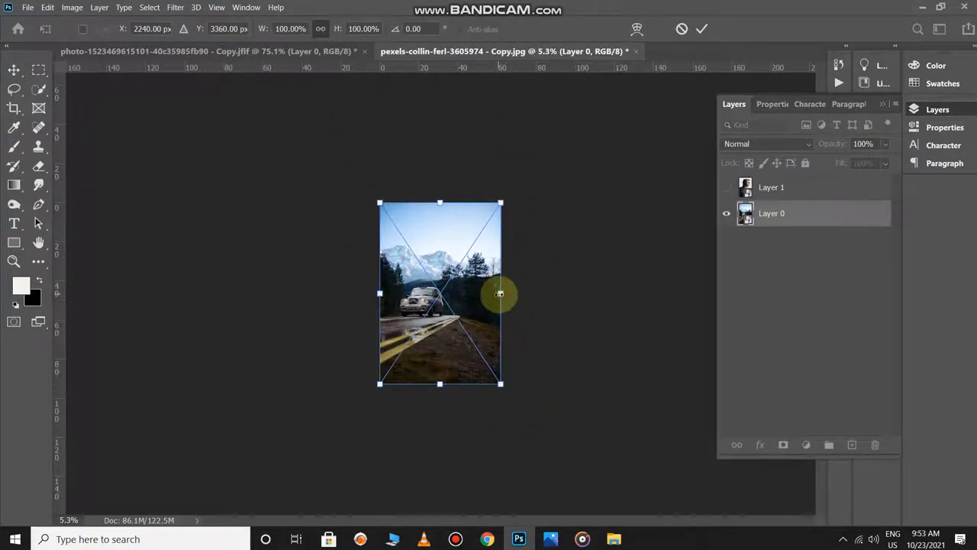
left_click_drag(499, 293, 606, 293)
left_click_drag(474, 257, 454, 276)
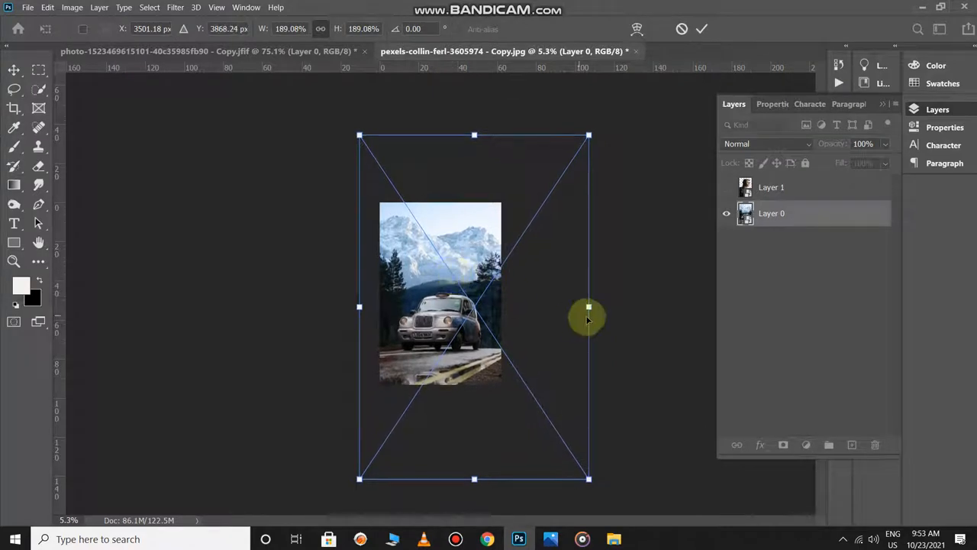
left_click_drag(588, 307, 507, 319)
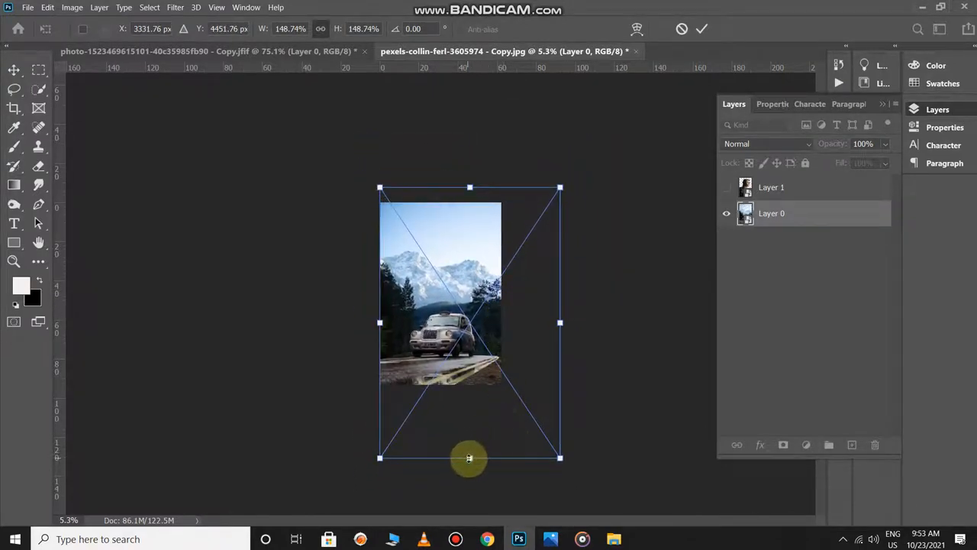
left_click_drag(470, 459, 475, 410)
left_click_drag(496, 353, 472, 353)
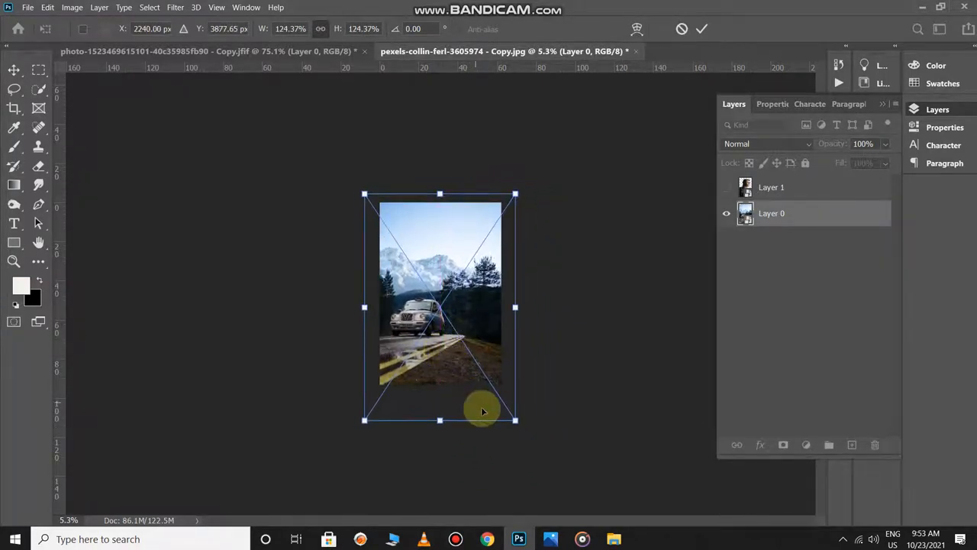
left_click_drag(517, 421, 569, 473)
scroll(507, 320, "up", 3)
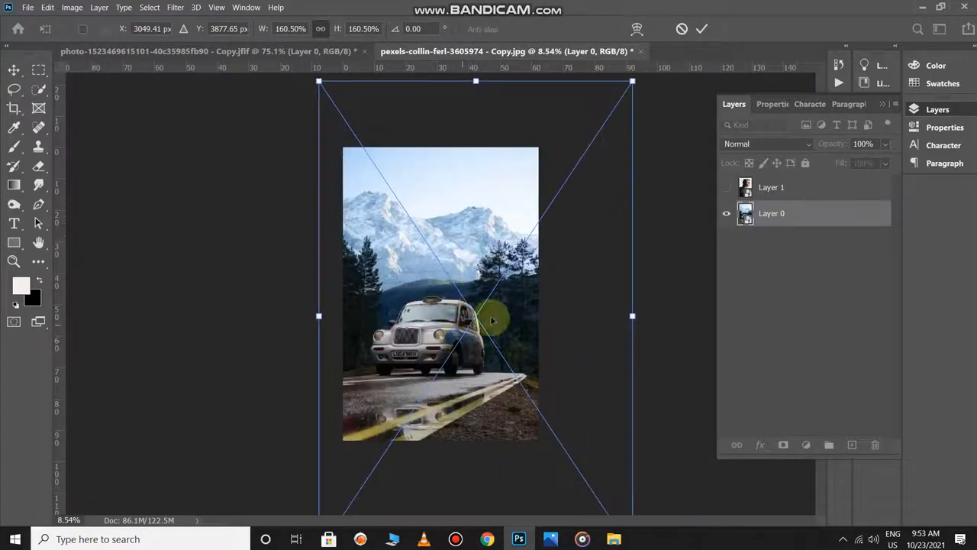
left_click_drag(464, 307, 459, 338)
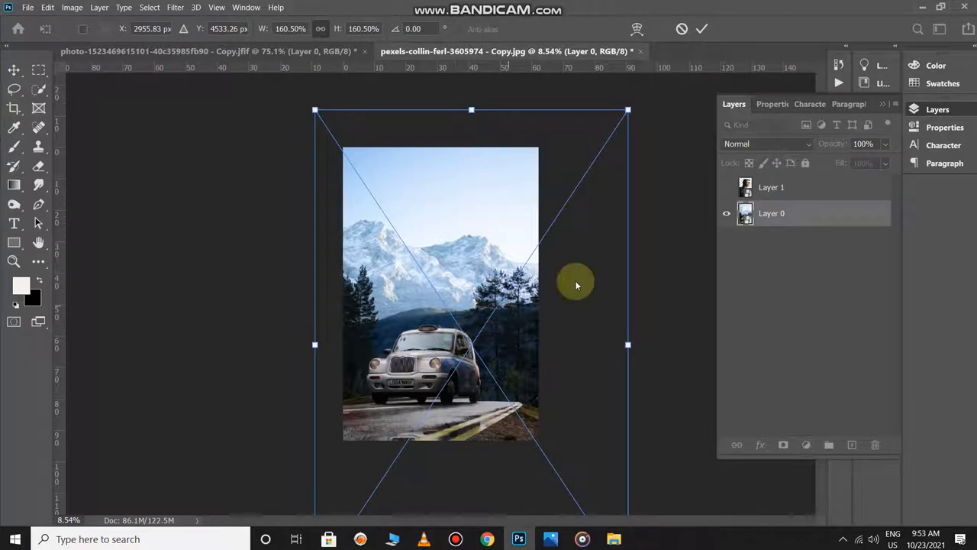
key("alt+space")
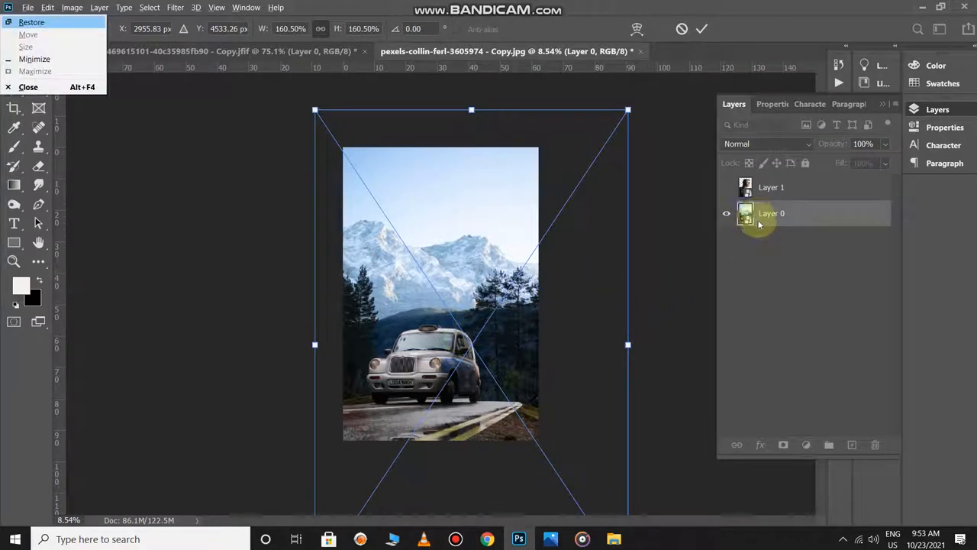
key("Escape")
left_click(702, 28)
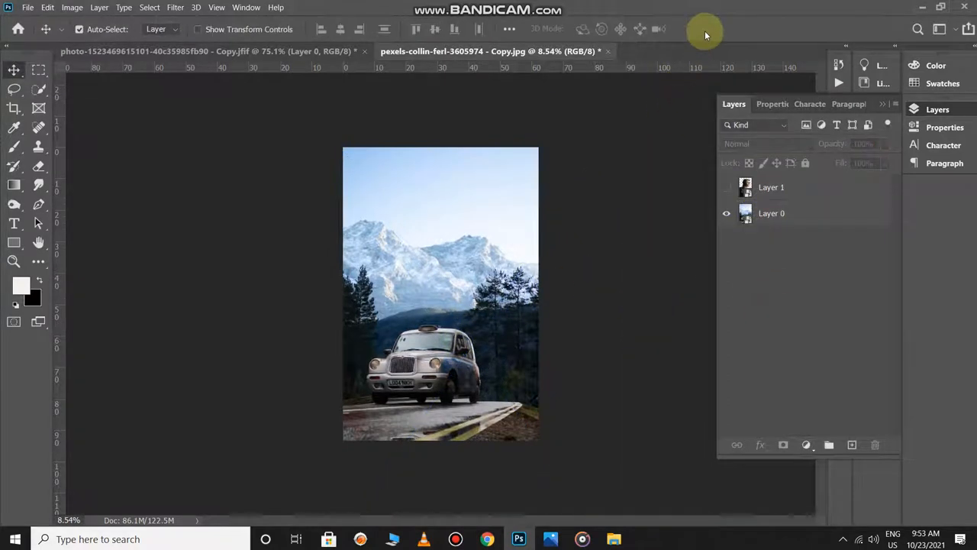
Step: Show the man's layer, Layer 1, over the enlarged road photo
left_click(771, 216)
scroll(574, 297, "up", 1)
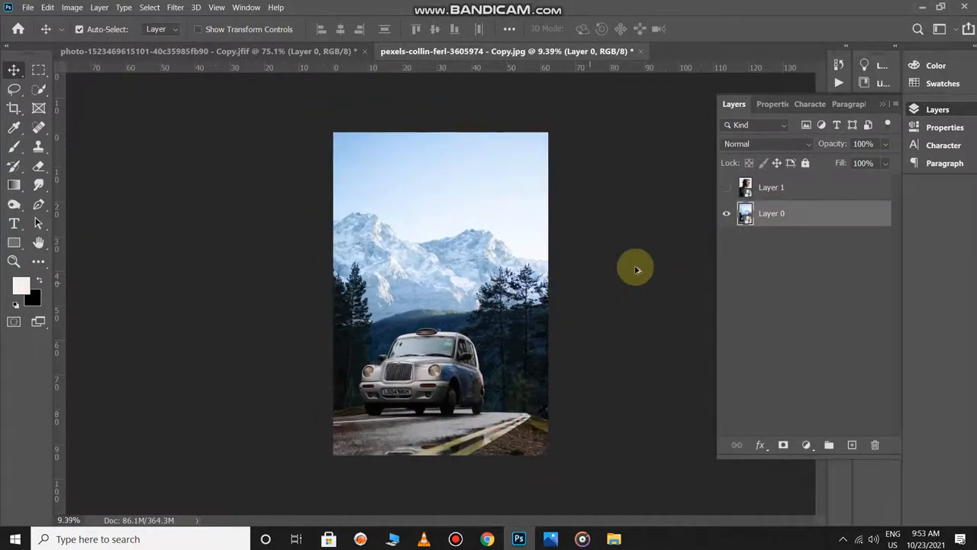
left_click(727, 188)
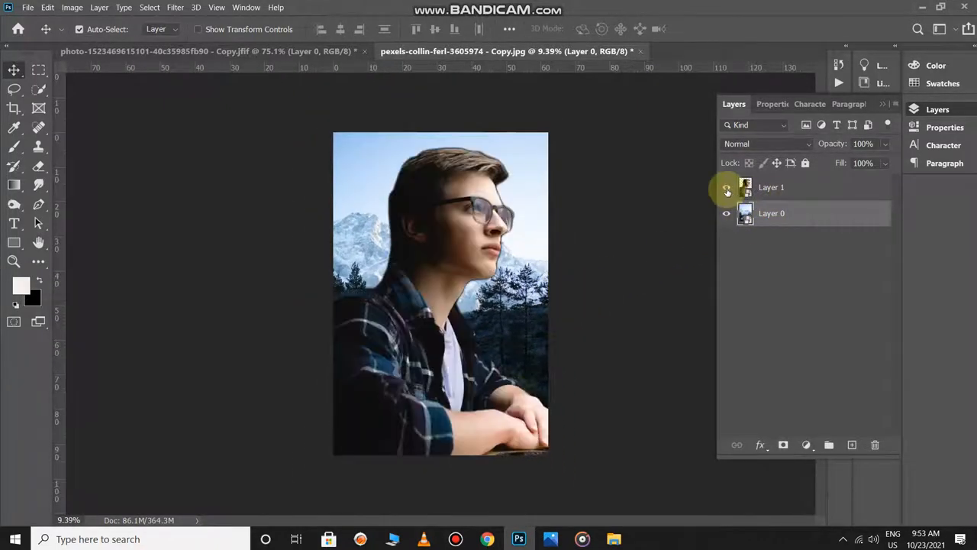
key("ctrl+t")
scroll(467, 172, "down", 3)
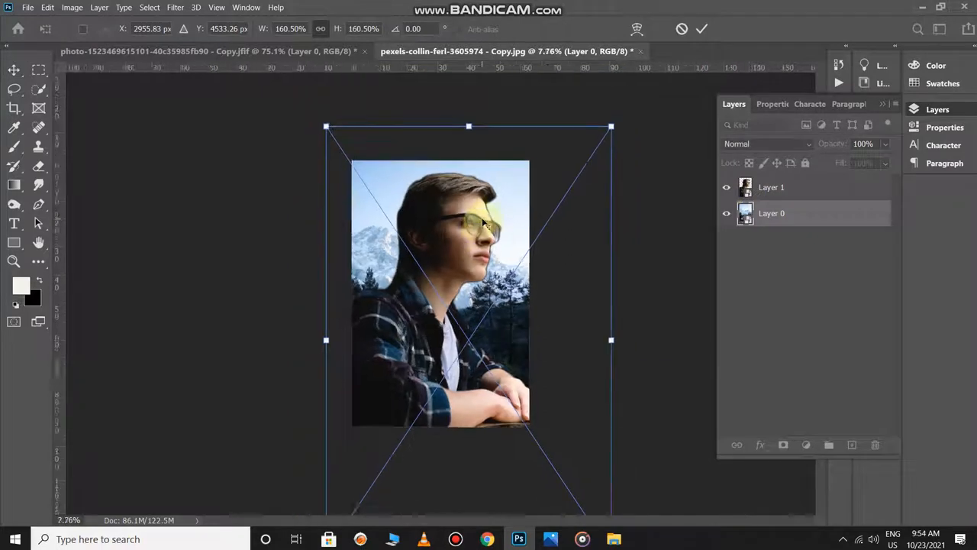
left_click_drag(336, 141, 351, 158)
key("ctrl+z")
Step: Scale the man's layer, Layer 1, to about 907% and center it horizontally, slightly lower on the canvas
left_click(776, 192)
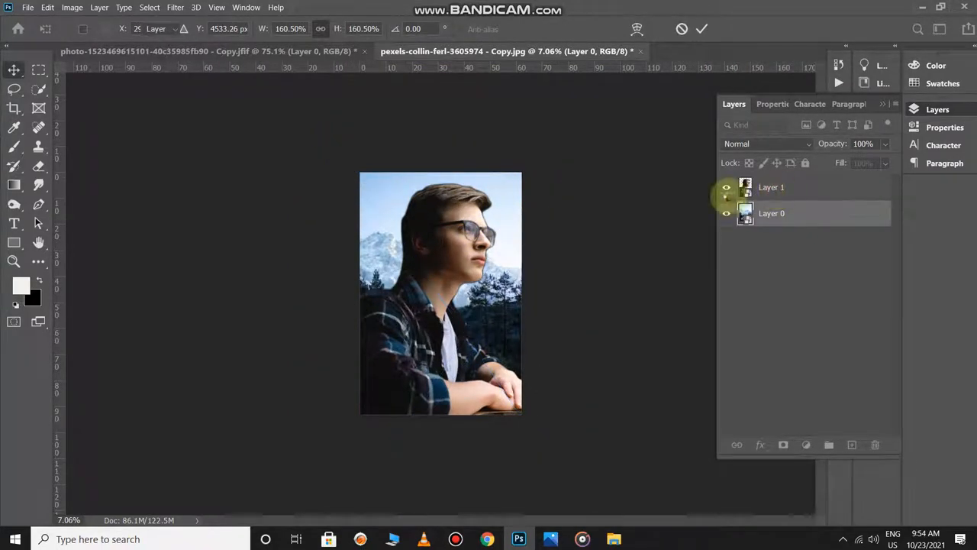
key("ctrl+t")
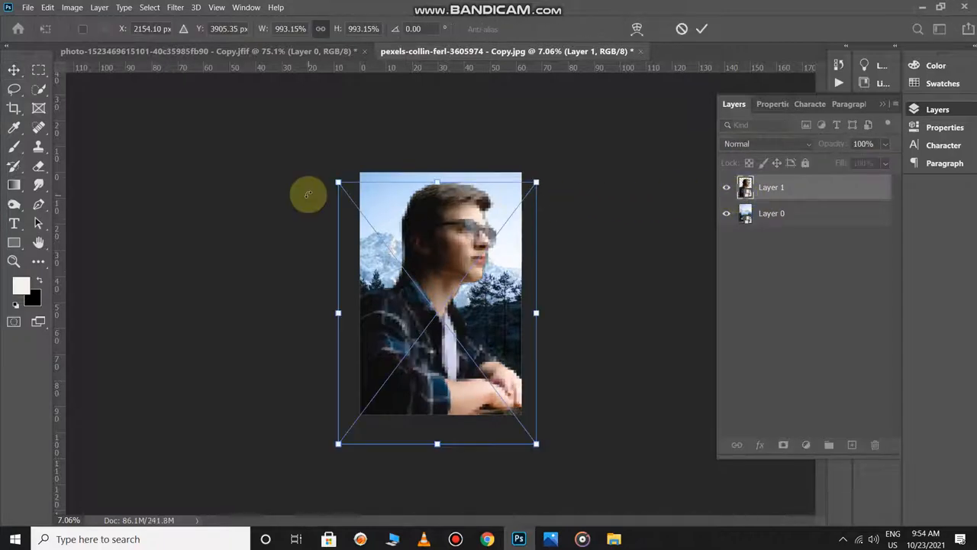
left_click_drag(338, 181, 356, 203)
left_click_drag(465, 229, 474, 229)
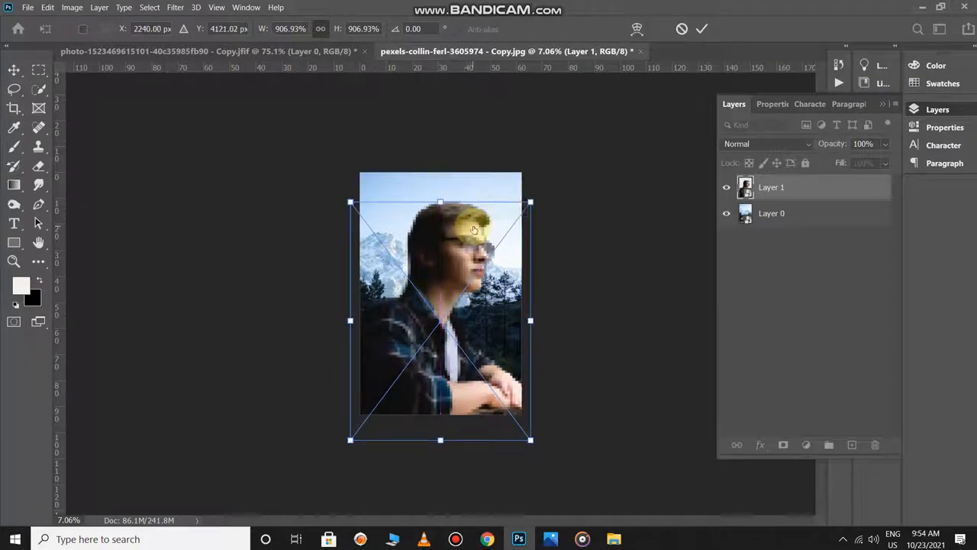
key("Return")
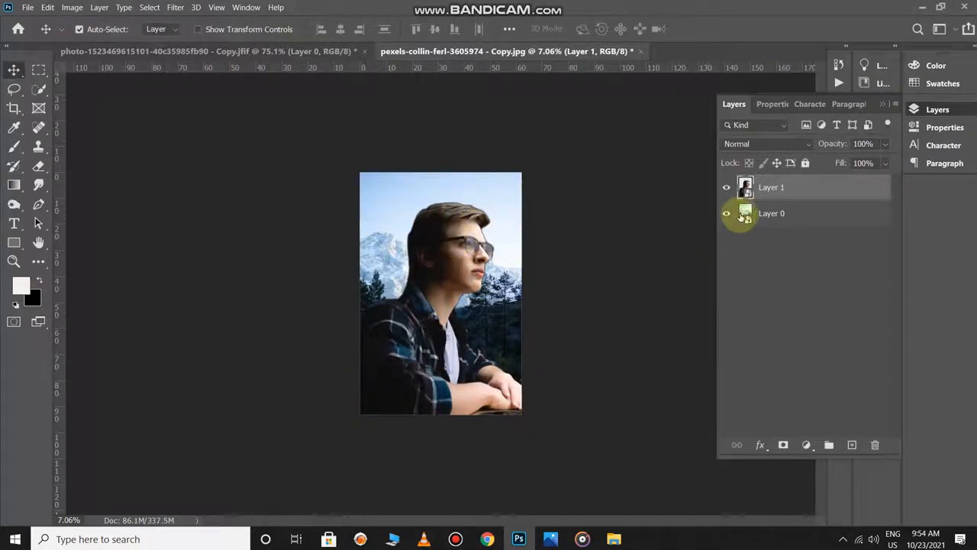
Step: Duplicate the road photo layer, Layer 0, and place the copy above the man's layer
left_click(804, 213)
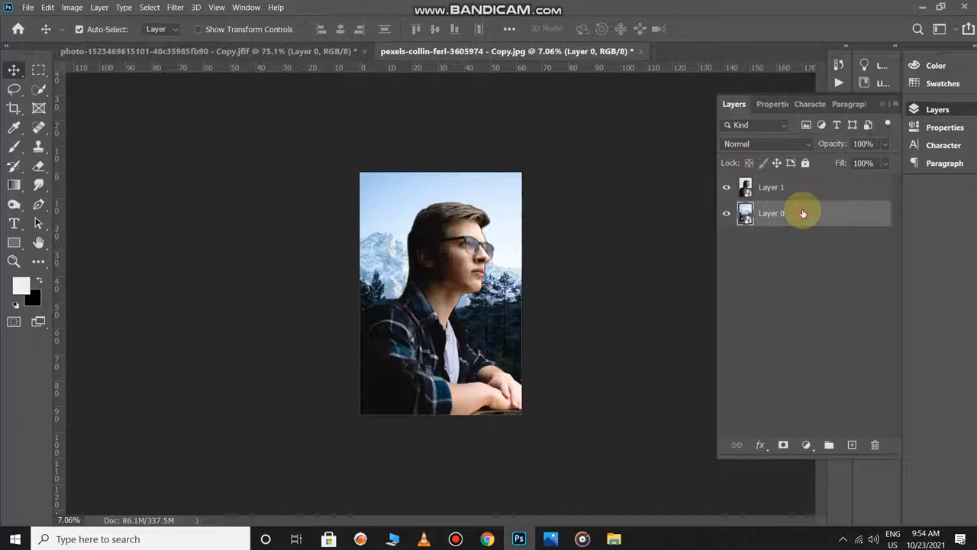
left_click_drag(804, 214, 854, 449)
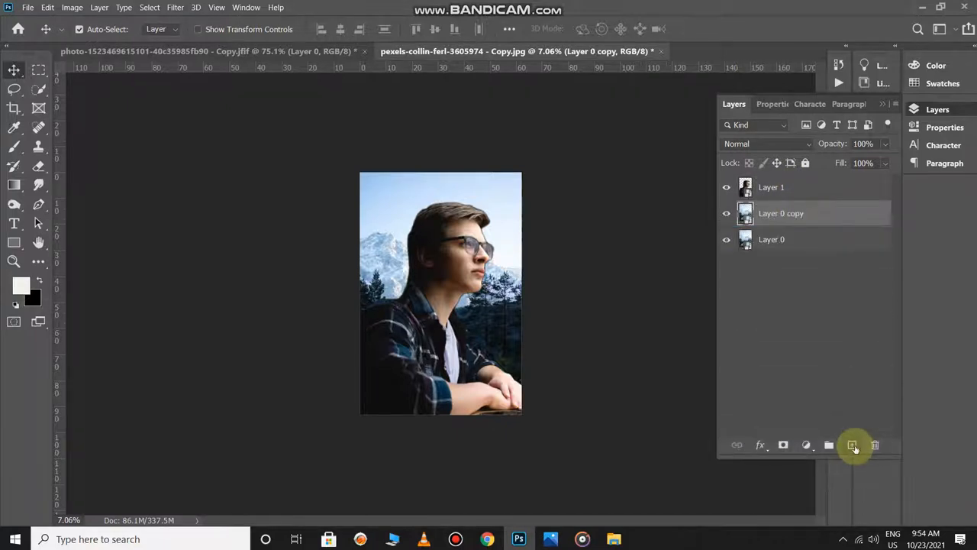
left_click_drag(814, 214, 814, 187)
Step: Clip Layer 0 copy to the man's layer with a clipping mask and hide the original Layer 0
right_click(815, 187)
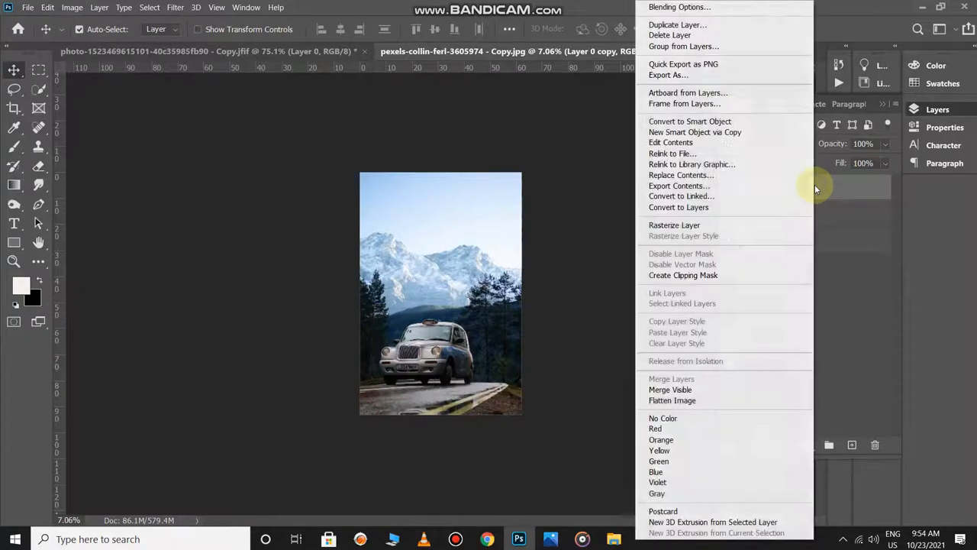
left_click(730, 274)
left_click(733, 238)
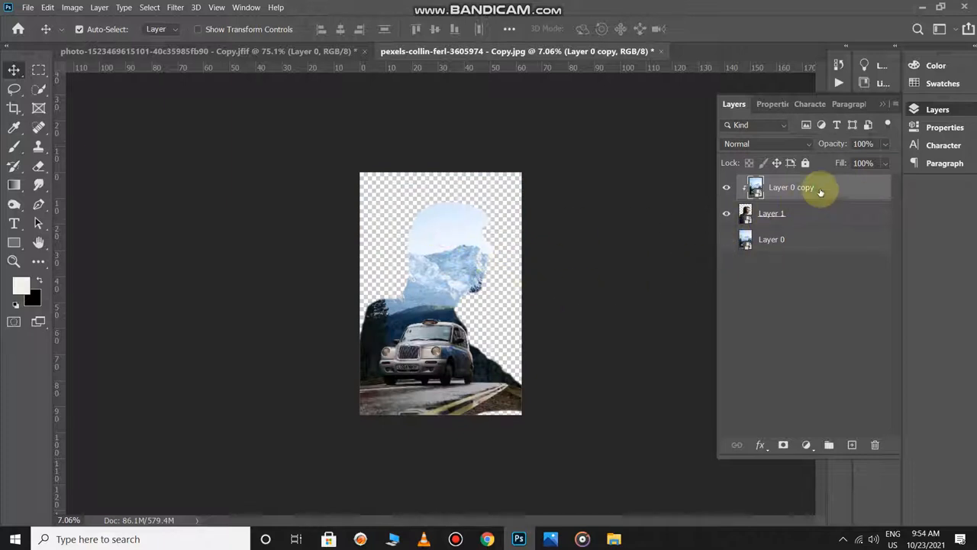
Step: Add a layer mask to Layer 0 copy and paint black at 31% opacity over the man's face, hair and jaw
left_click(785, 444)
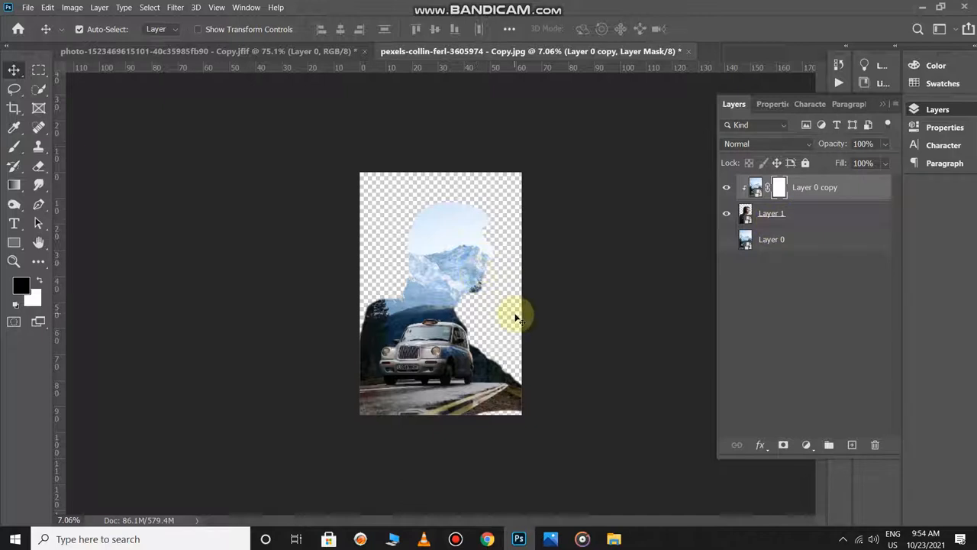
key("b")
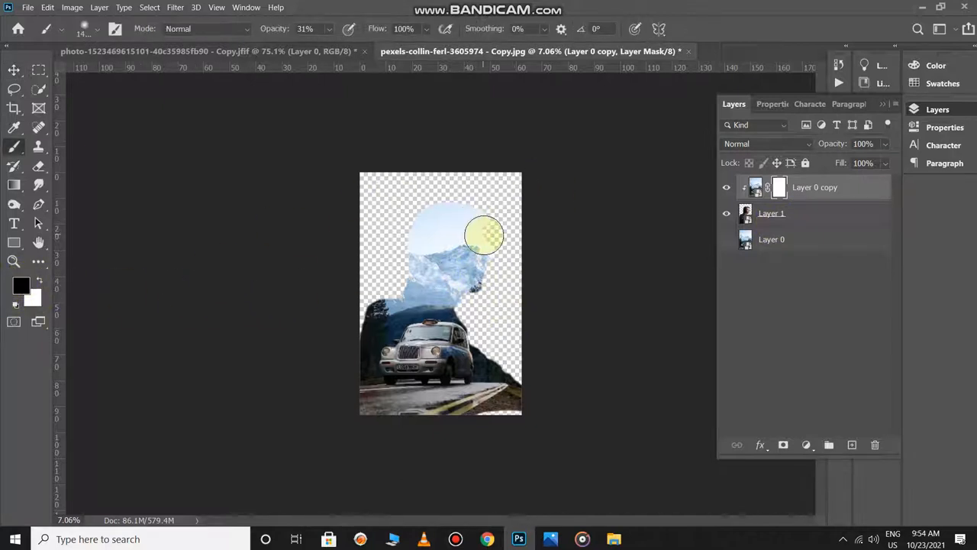
mouse_move(463, 220)
left_mouse_down()
mouse_move(492, 258)
mouse_move(467, 219)
mouse_move(478, 263)
mouse_move(482, 229)
mouse_move(481, 276)
left_mouse_up()
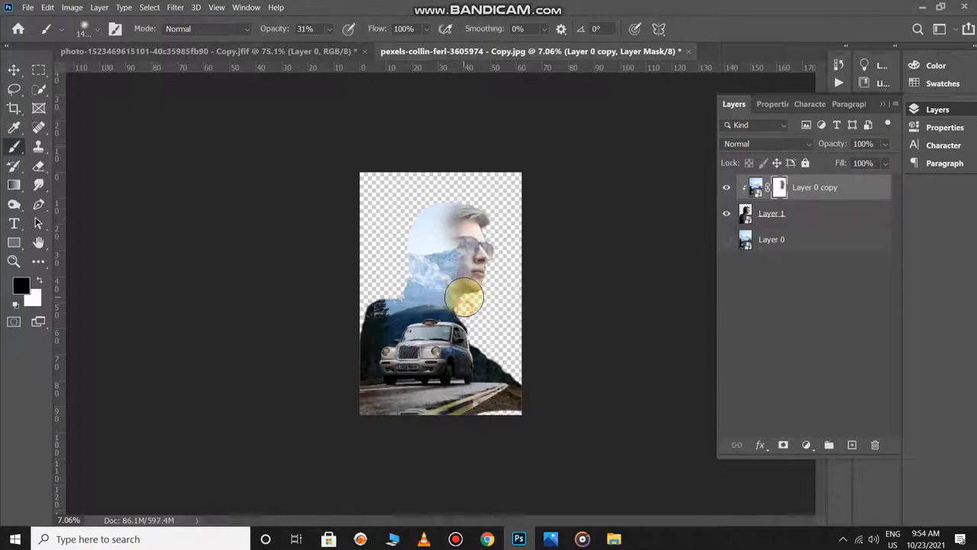
mouse_move(464, 297)
left_mouse_down()
mouse_move(466, 255)
mouse_move(451, 279)
mouse_move(462, 259)
mouse_move(453, 272)
mouse_move(453, 240)
mouse_move(471, 260)
mouse_move(491, 219)
mouse_move(485, 266)
mouse_move(494, 206)
mouse_move(464, 196)
mouse_move(431, 252)
mouse_move(435, 281)
left_mouse_up()
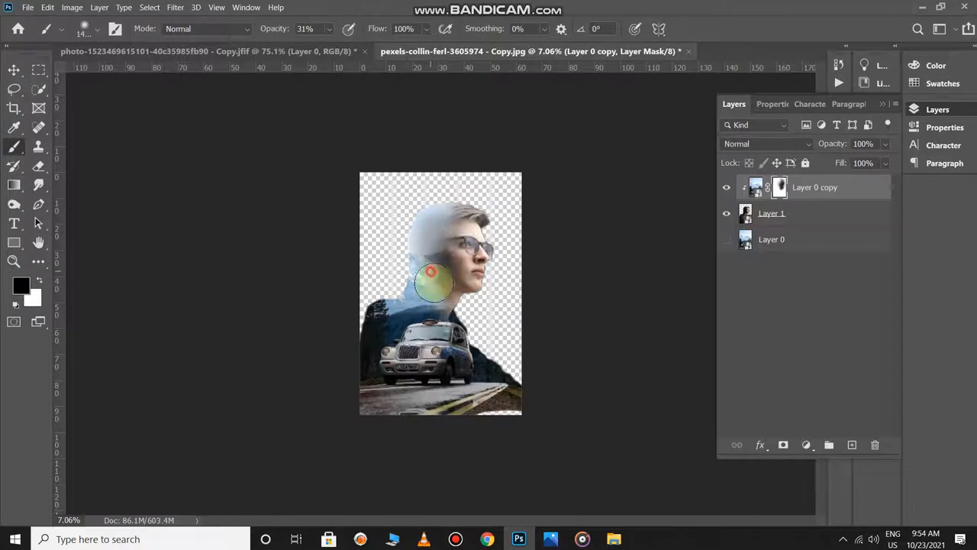
Step: Show Layer 0 and paint white on the copy's mask to blend the edges of the man's hair, face and neck
left_click(728, 243)
scroll(535, 295, "up", 2)
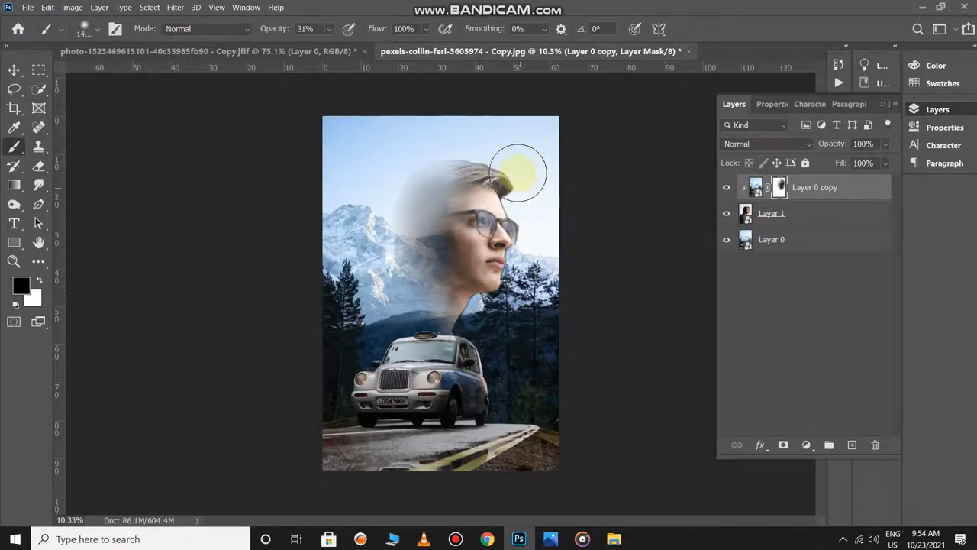
left_click_drag(500, 147, 495, 152)
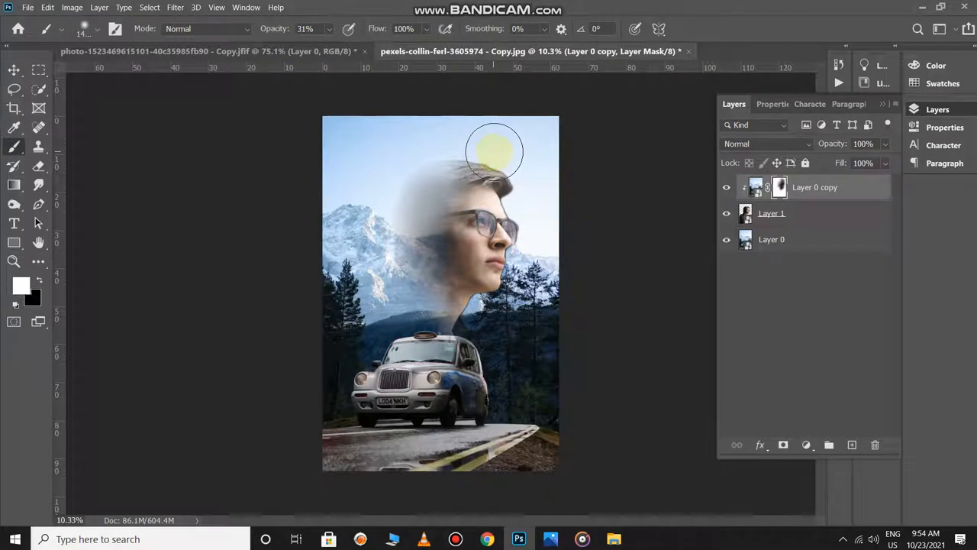
mouse_move(528, 176)
left_mouse_down()
mouse_move(477, 149)
mouse_move(510, 158)
mouse_move(458, 149)
mouse_move(458, 140)
mouse_move(430, 227)
mouse_move(437, 325)
mouse_move(457, 322)
mouse_move(452, 334)
mouse_move(481, 356)
mouse_move(475, 319)
mouse_move(480, 336)
mouse_move(490, 300)
mouse_move(523, 288)
mouse_move(517, 248)
left_mouse_up()
scroll(476, 333, "down", 2)
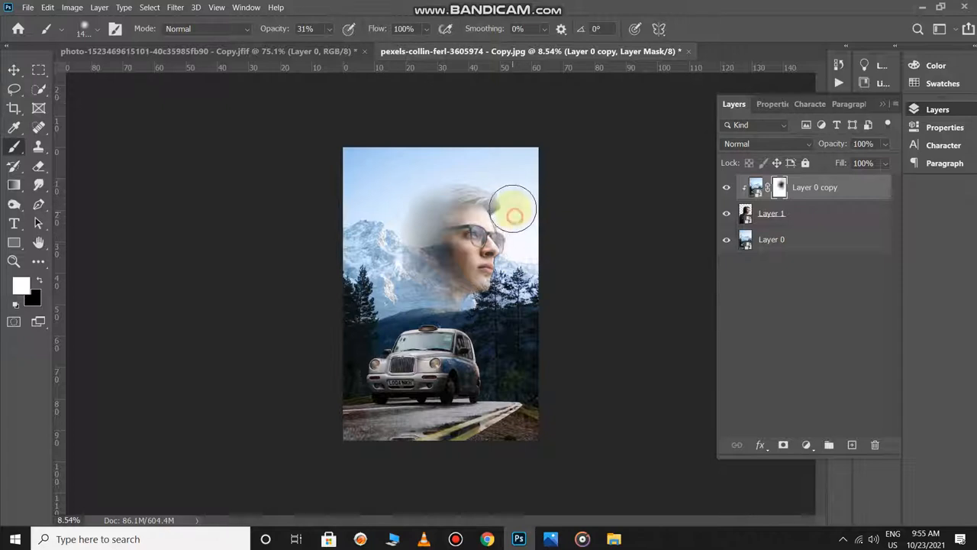
mouse_move(513, 212)
left_mouse_down()
mouse_move(516, 422)
mouse_move(513, 346)
mouse_move(492, 325)
mouse_move(464, 313)
left_mouse_up()
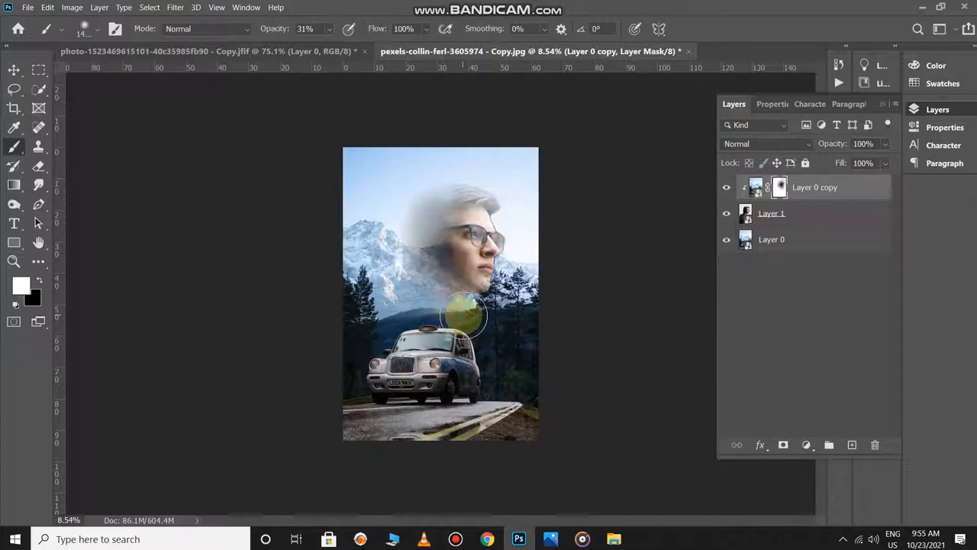
Step: Paint black on the Layer 0 copy mask to reveal the man's neck and collar above the taxi
scroll(436, 291, "down", 1)
mouse_move(461, 255)
left_mouse_down()
mouse_move(410, 280)
mouse_move(405, 323)
mouse_move(400, 277)
mouse_move(413, 320)
left_mouse_up()
key("x")
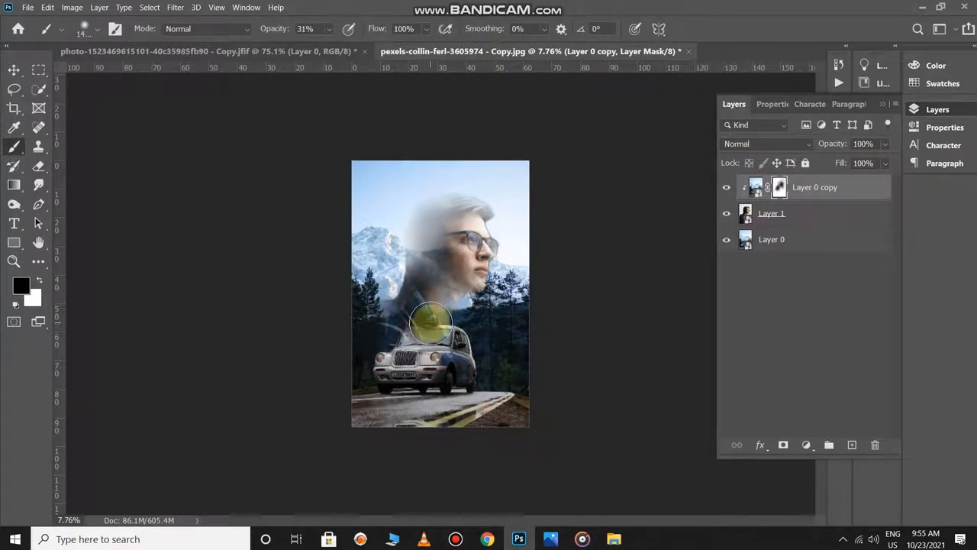
key("x")
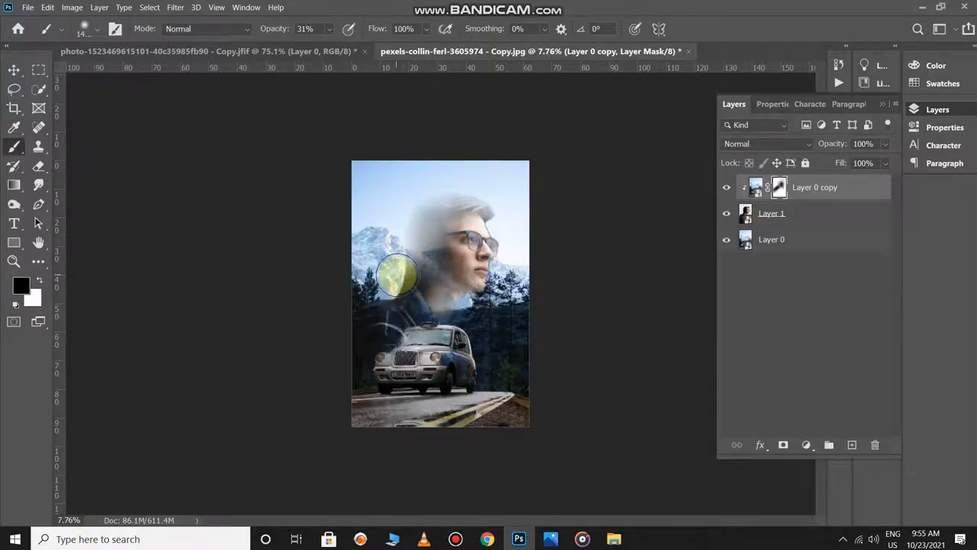
Step: Paint white on the Layer 0 copy mask across the man's shoulders and around the taxi's roof
key("x")
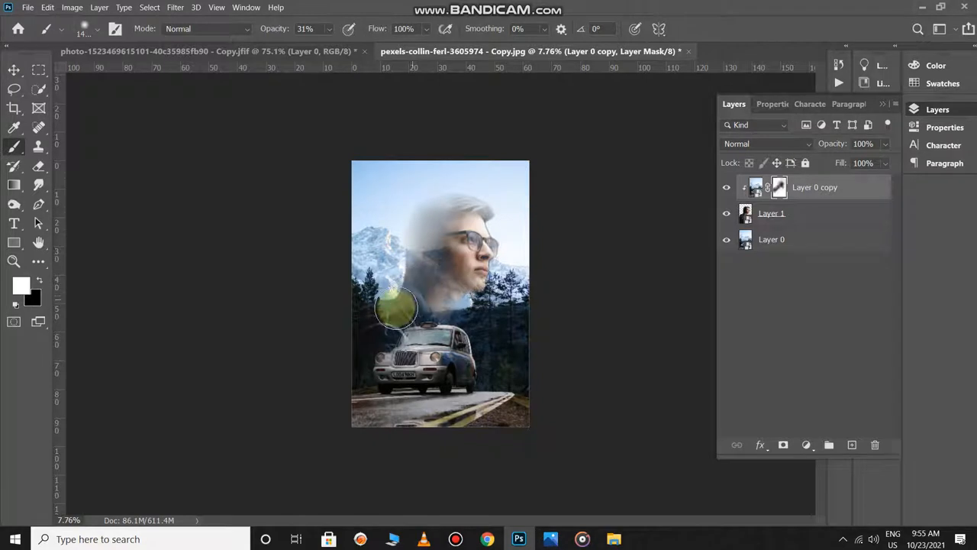
mouse_move(364, 318)
left_mouse_down()
mouse_move(409, 324)
mouse_move(414, 316)
mouse_move(415, 351)
mouse_move(422, 327)
mouse_move(430, 339)
mouse_move(383, 362)
mouse_move(413, 352)
mouse_move(368, 384)
mouse_move(492, 371)
mouse_move(501, 362)
mouse_move(370, 397)
mouse_move(513, 410)
mouse_move(478, 365)
mouse_move(488, 336)
left_mouse_up()
left_click(411, 325)
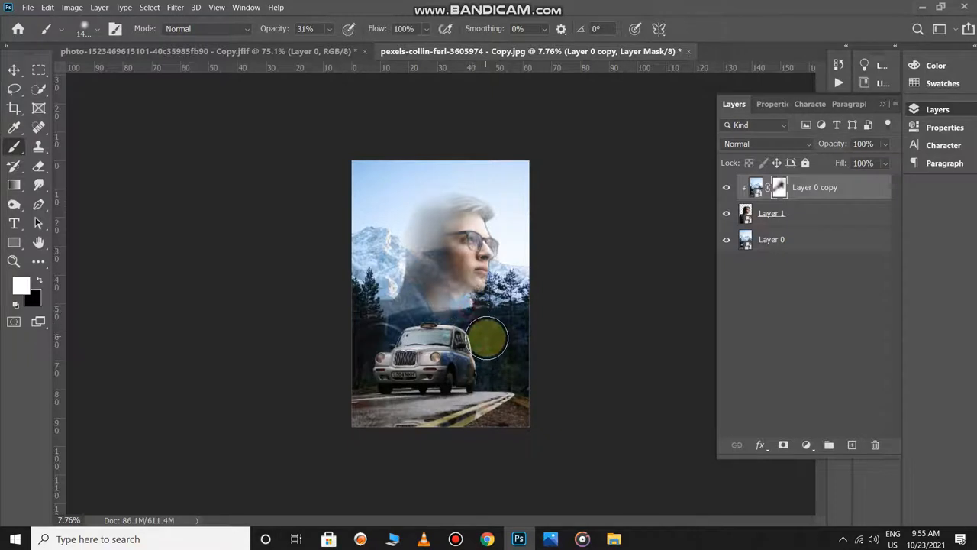
Step: Paint black on the Layer 0 copy mask over the man's jaw, face and front hair to reveal them more strongly
scroll(505, 311, "up", 2)
scroll(505, 312, "up", 1)
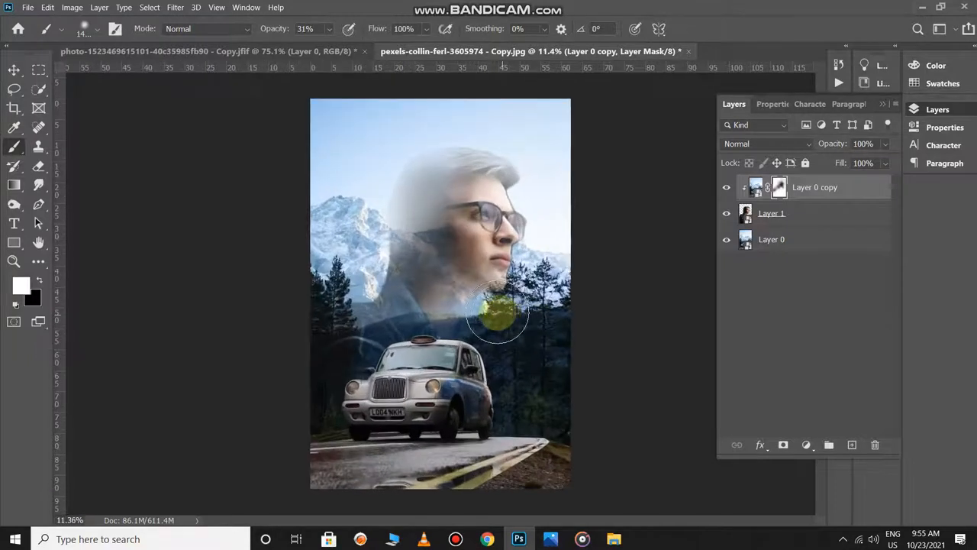
key("x")
mouse_move(462, 276)
left_mouse_down()
mouse_move(472, 248)
mouse_move(457, 252)
mouse_move(475, 217)
mouse_move(456, 217)
mouse_move(487, 178)
mouse_move(472, 243)
mouse_move(490, 245)
mouse_move(479, 219)
mouse_move(465, 219)
mouse_move(444, 252)
mouse_move(453, 221)
mouse_move(481, 232)
left_mouse_up()
scroll(474, 225, "down", 3)
scroll(485, 233, "down", 2)
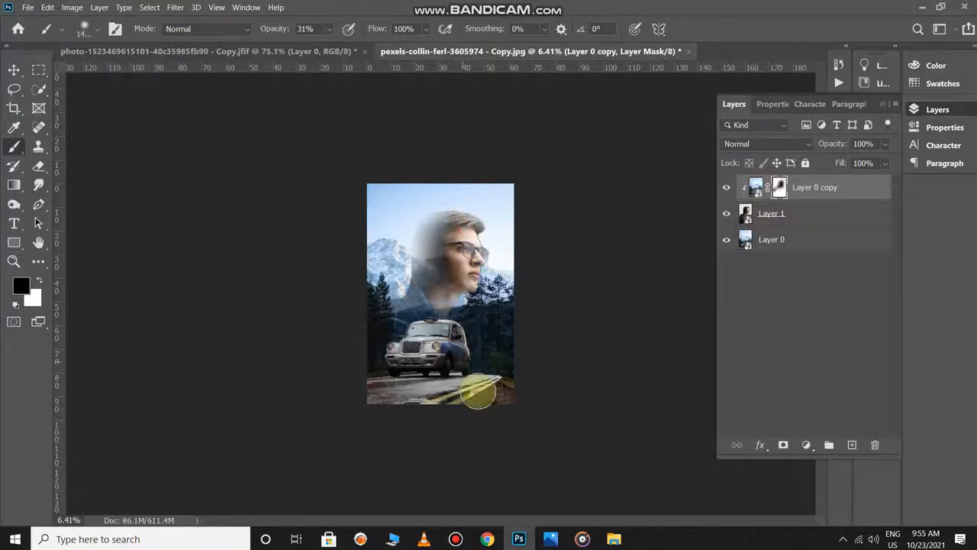
Step: Set white as the foreground color, deselect all layers and hide the Layers panel
key("x")
left_click(802, 314)
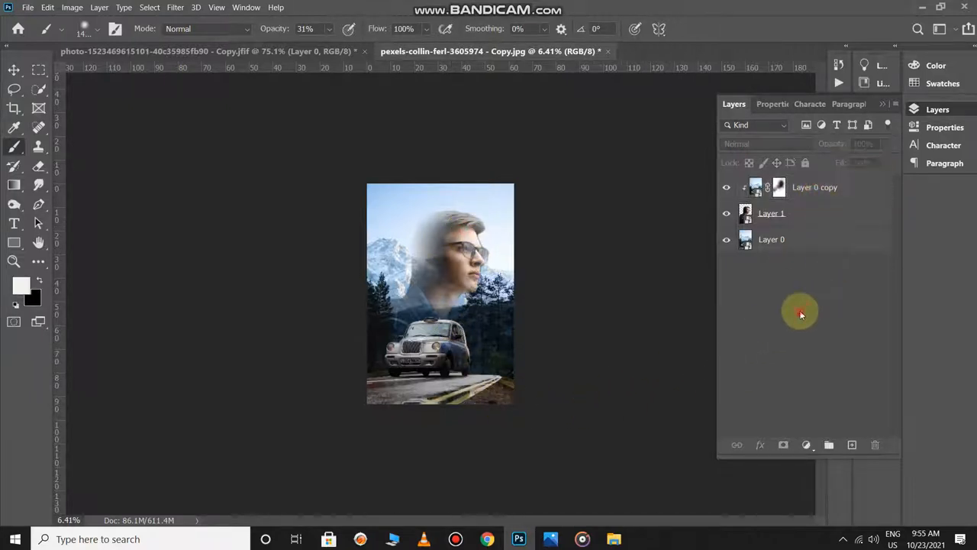
key("F7")
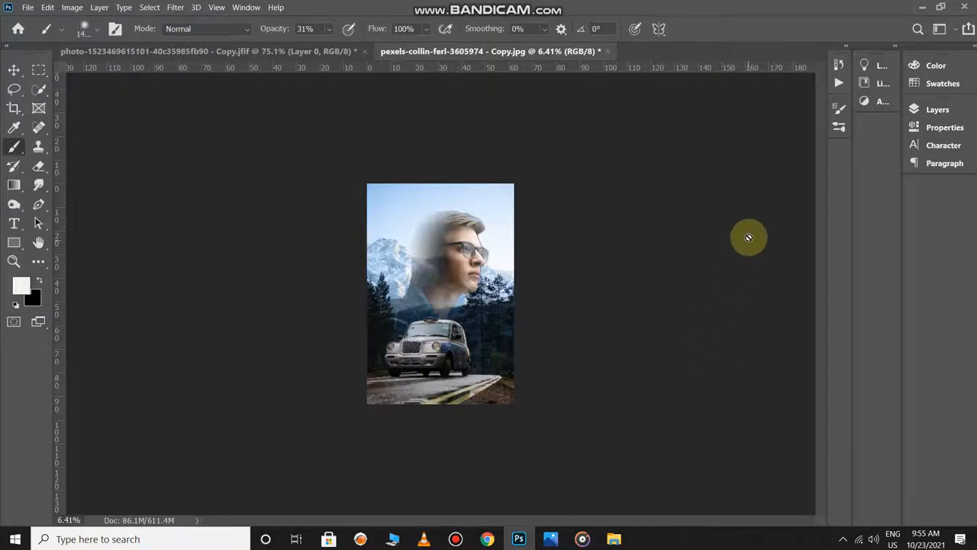
Step: Add a Color Lookup adjustment layer at the top of the layer stack with the FallColors.look 3D LUT, leaving no layer selected
key("F7")
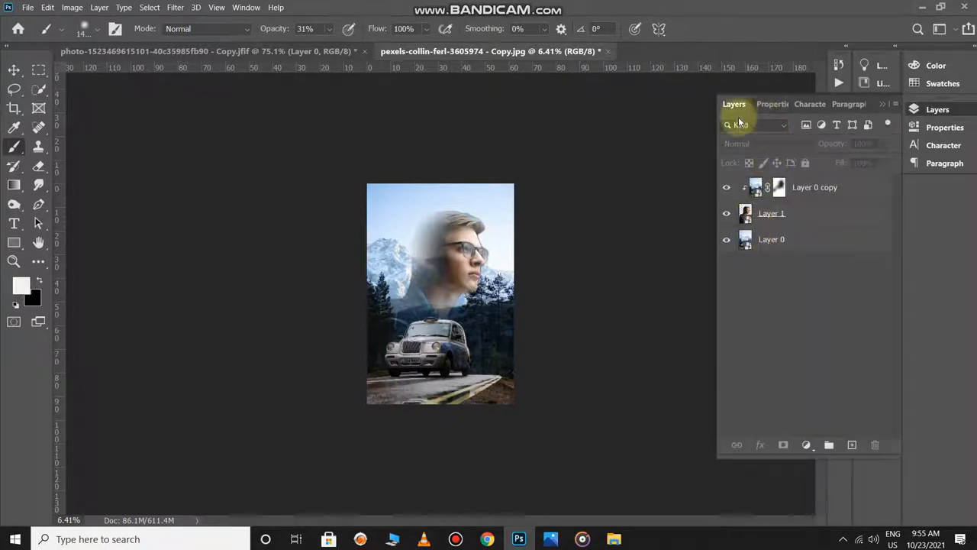
left_click(807, 444)
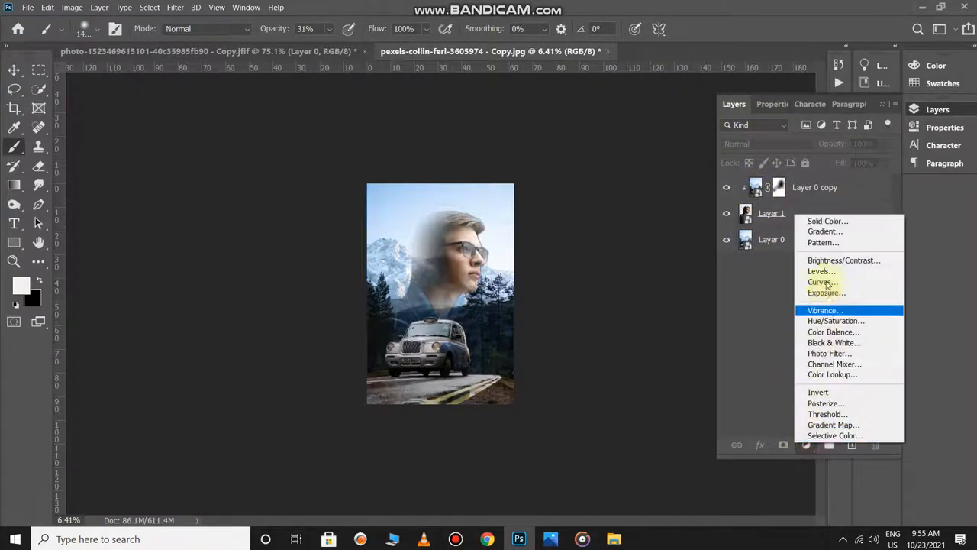
left_click(840, 378)
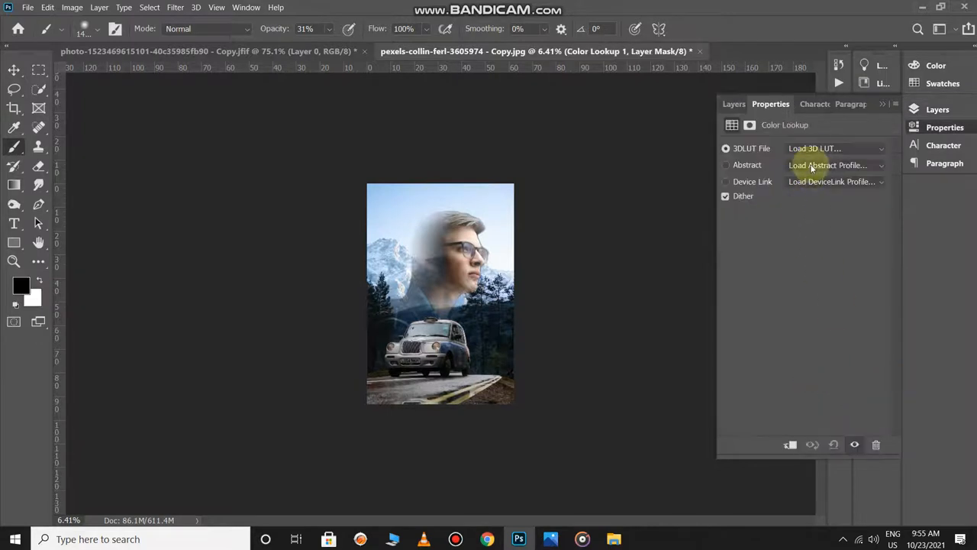
left_click(815, 148)
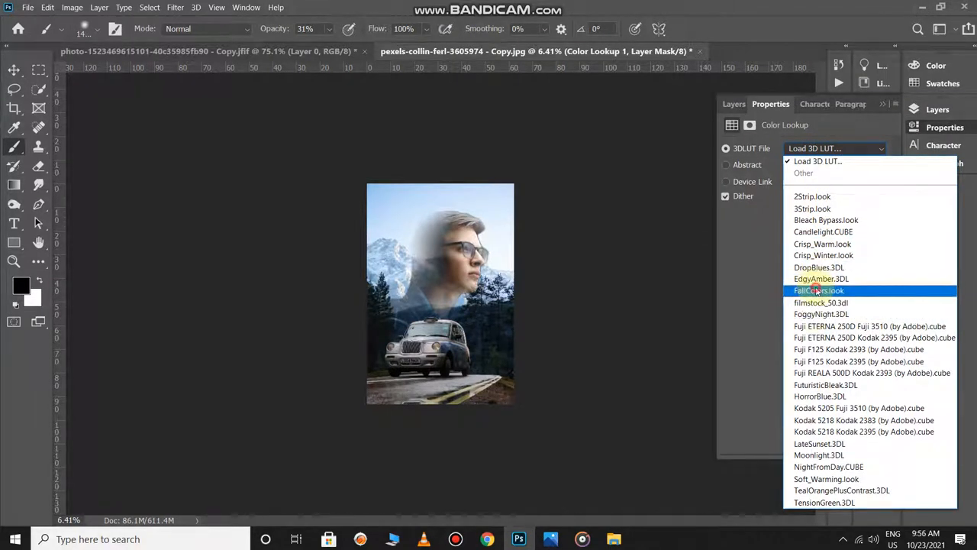
left_click(817, 291)
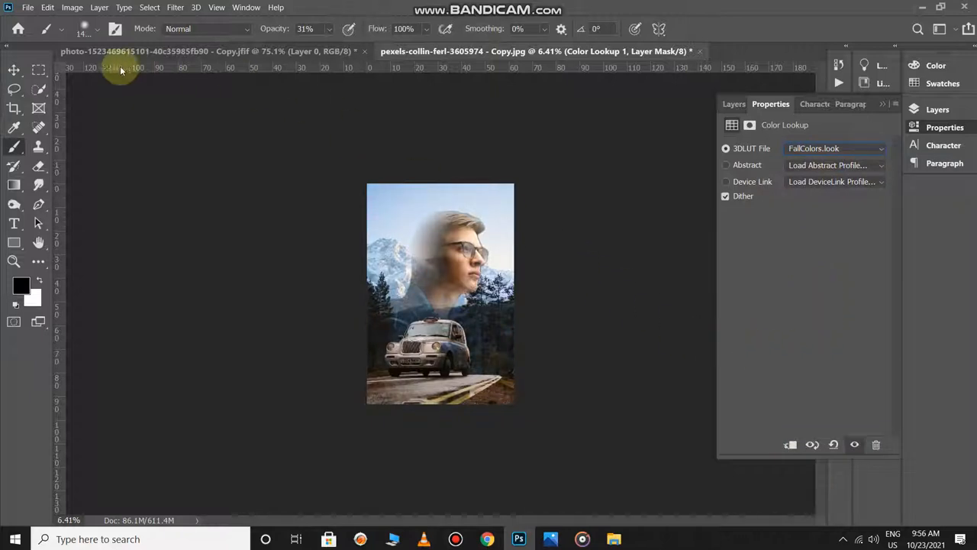
left_click(13, 70)
left_click(603, 219)
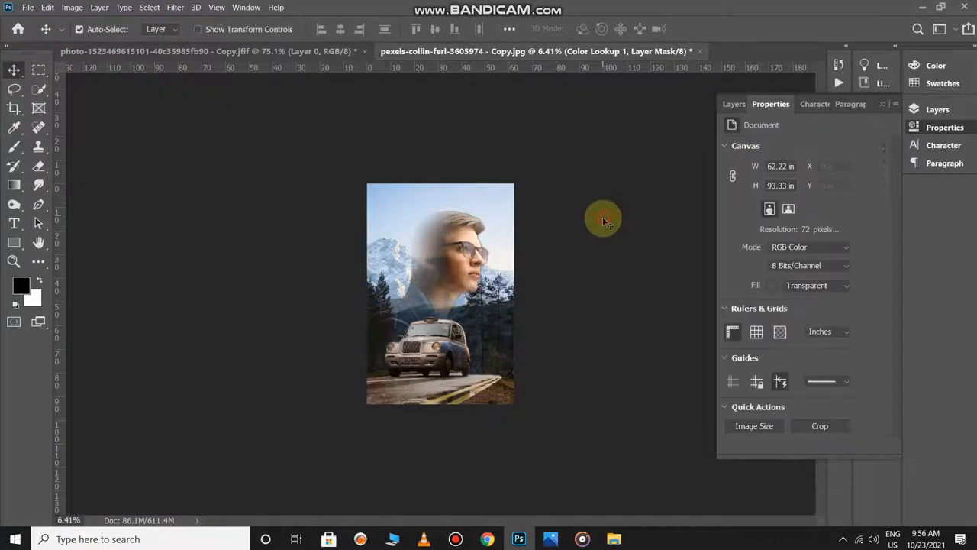
Step: Examine the color-graded composite at different zoom levels and check the source images in the Movie Poster folder
key("x")
scroll(584, 281, "up", 2)
scroll(581, 284, "down", 1)
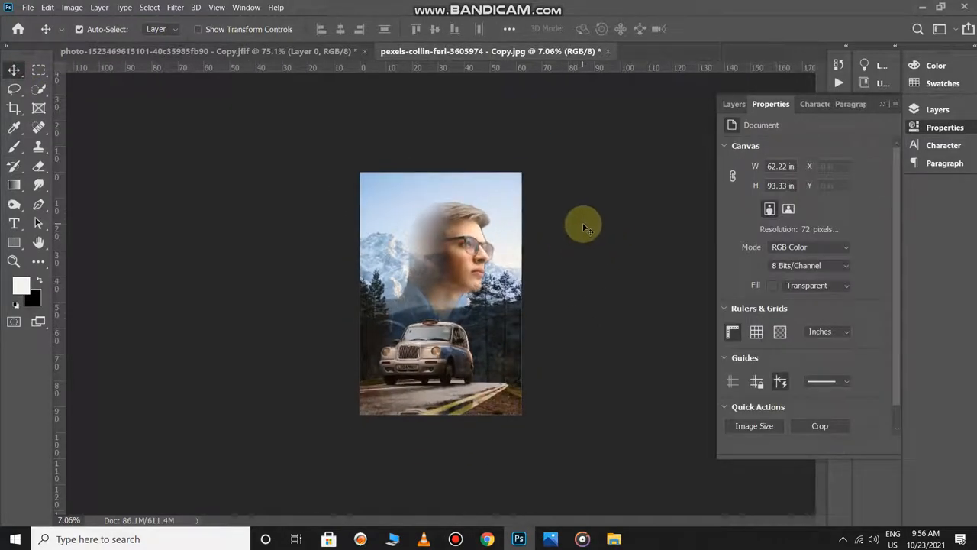
scroll(575, 246, "down", 1)
scroll(556, 250, "up", 1)
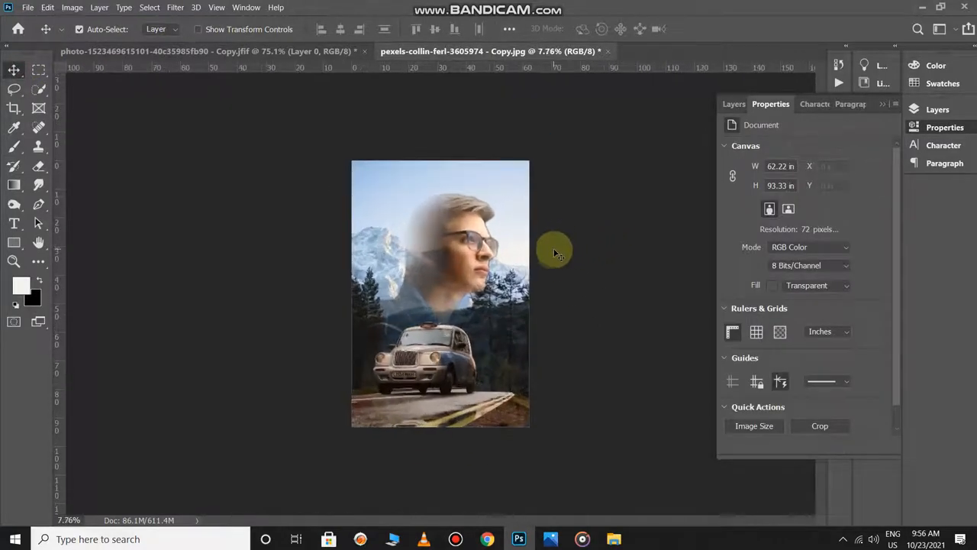
left_click(449, 246)
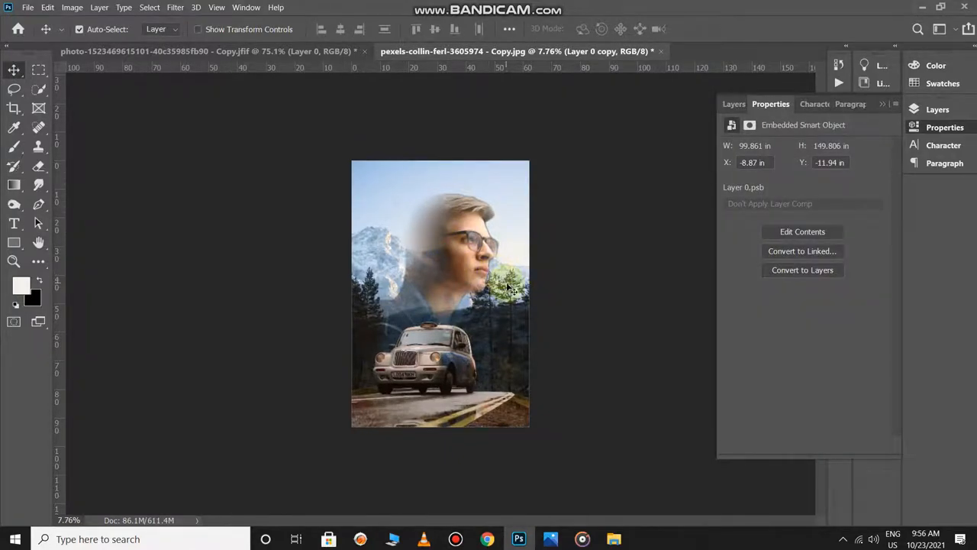
key("alt+Tab")
key("alt+Tab")
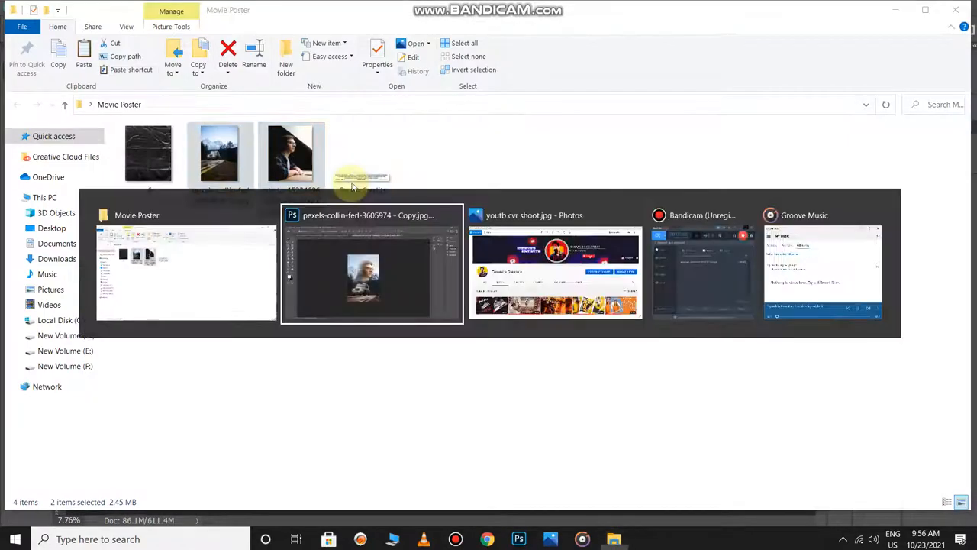
left_click(596, 345)
Step: Stamp all visible layers into a new top layer and add a Color Lookup adjustment above it with the TensionGreen.3DL LUT
key("F7")
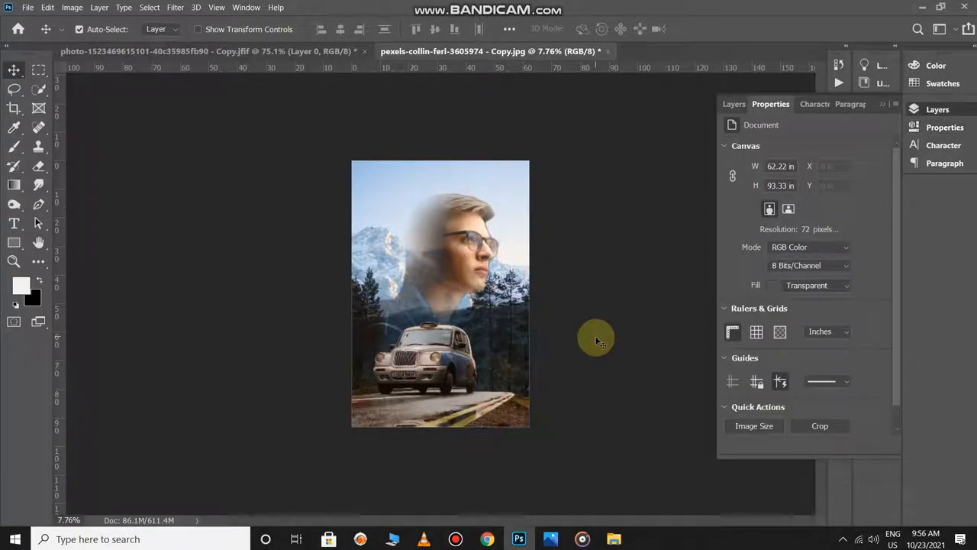
key("ctrl+shift+alt+e")
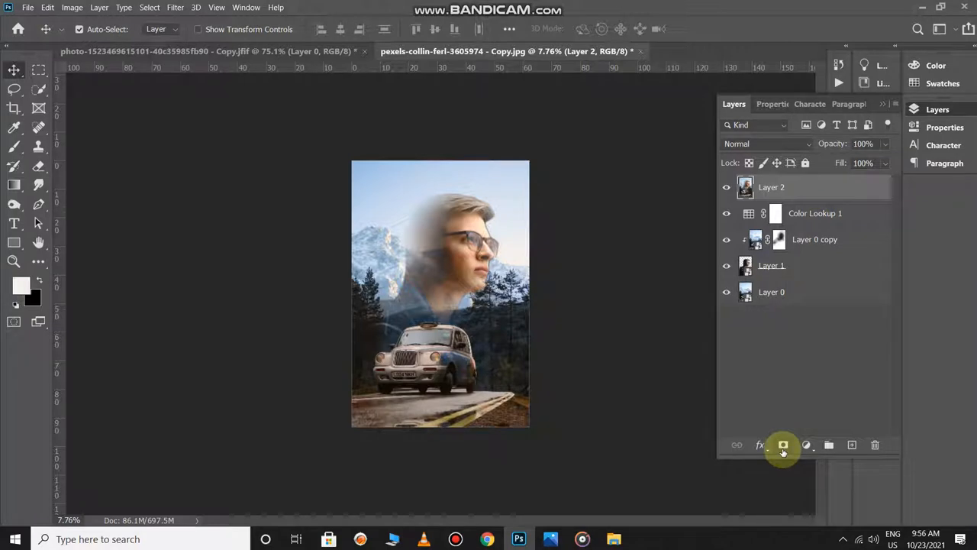
left_click(806, 446)
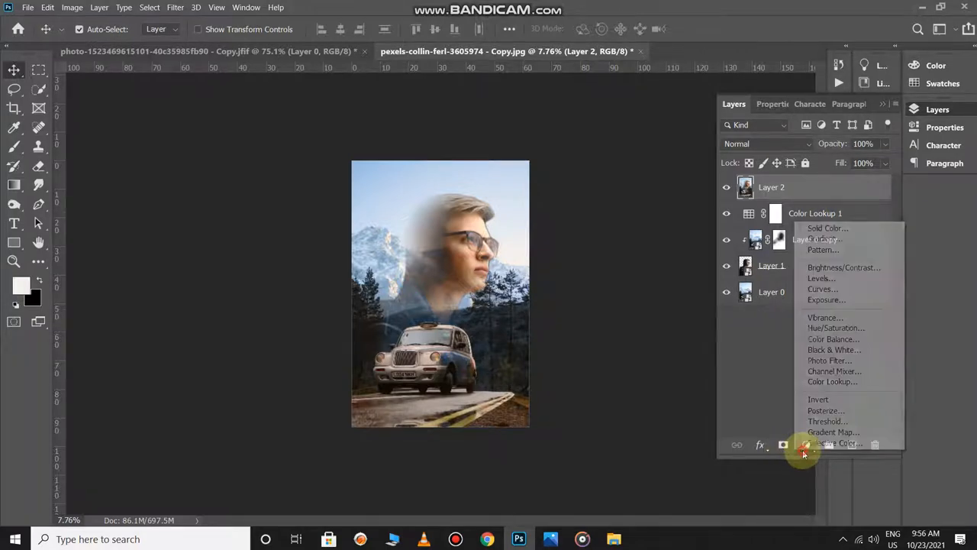
left_click(822, 382)
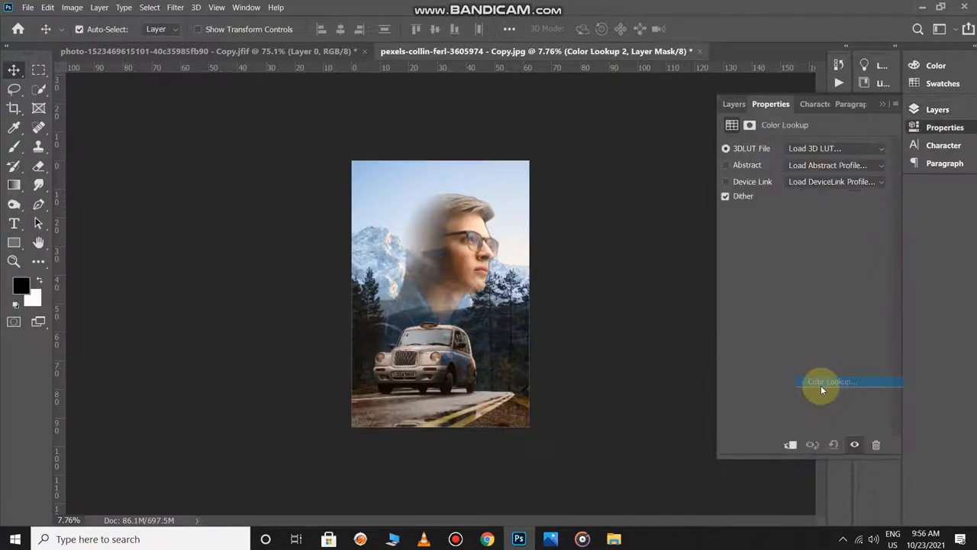
left_click(816, 149)
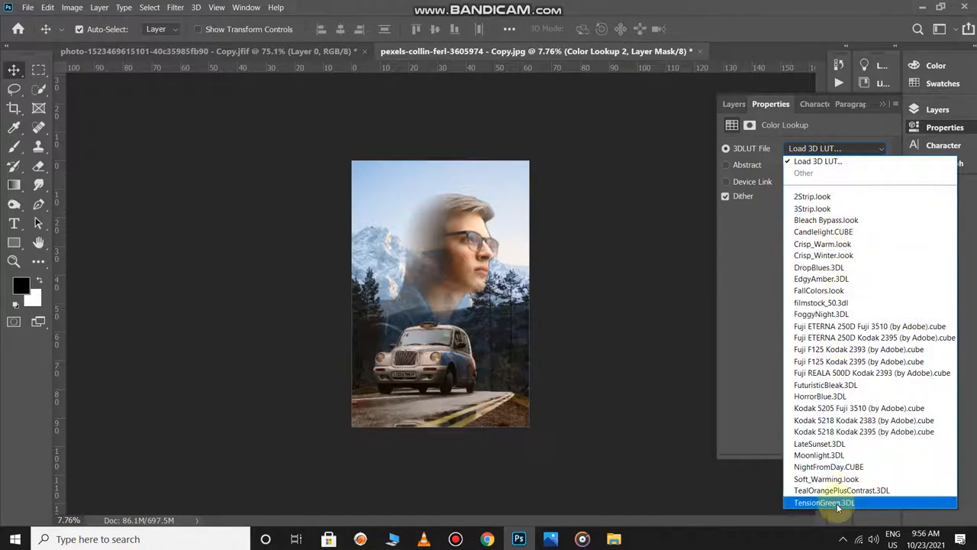
left_click(825, 503)
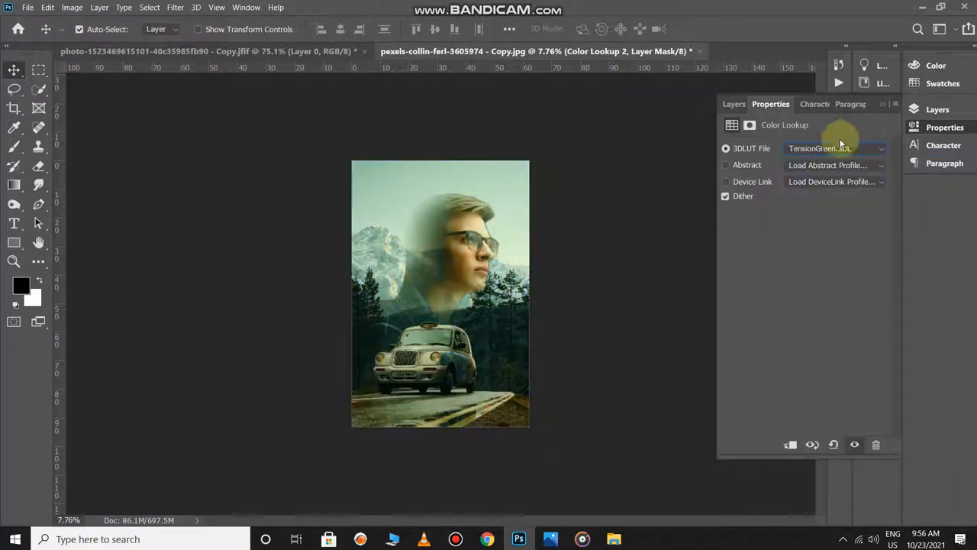
Step: Set the Color Lookup 2 layer's blend mode to Overlay and its opacity to 27%
left_click(735, 104)
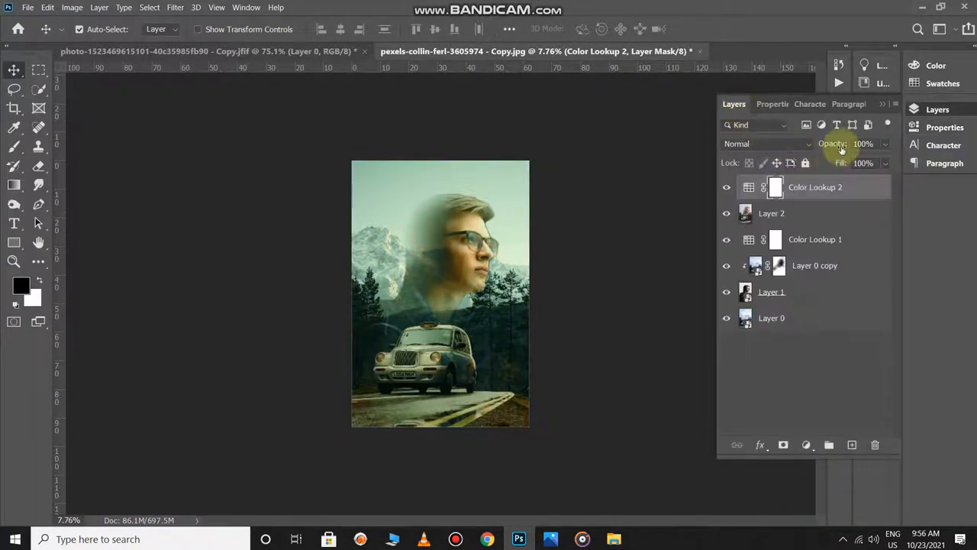
left_click(771, 143)
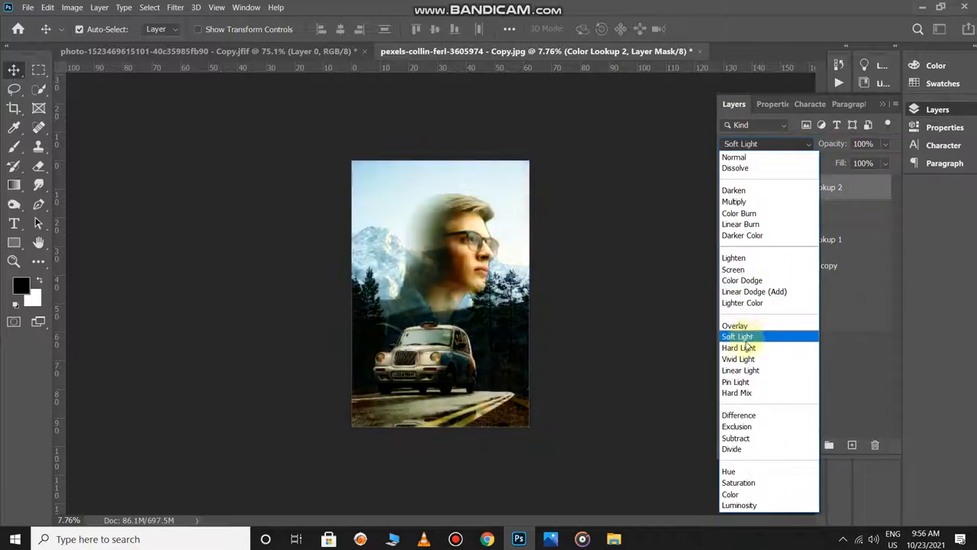
left_click(749, 327)
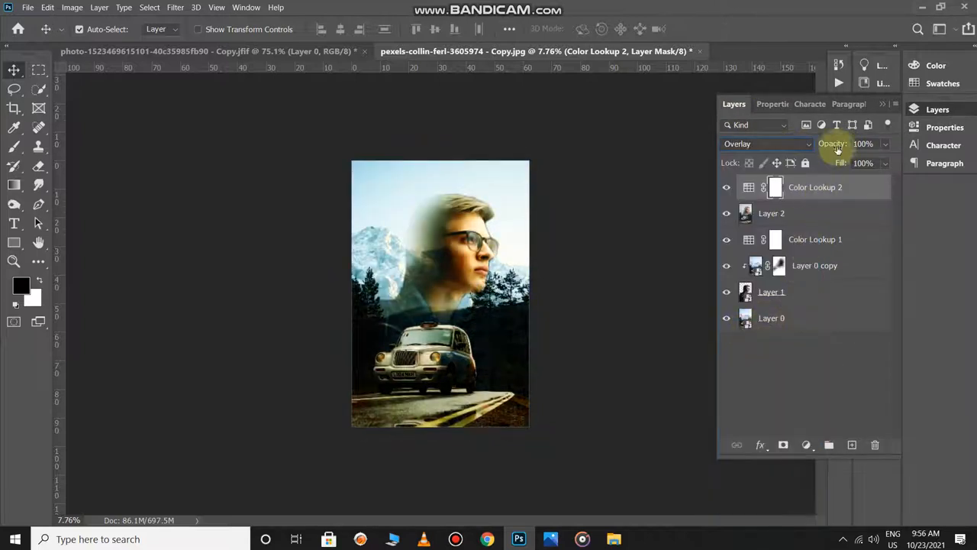
left_click_drag(836, 145, 816, 149)
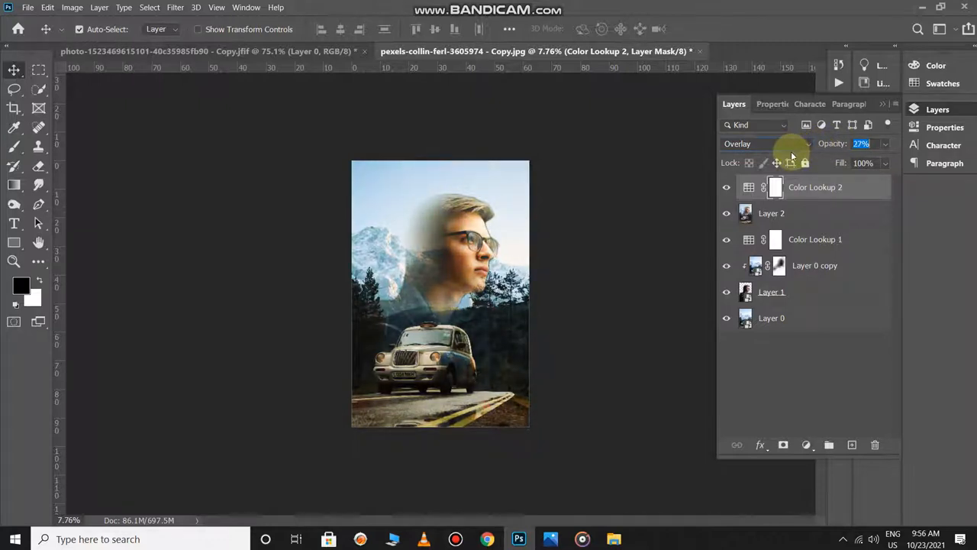
key("x")
left_click(581, 286)
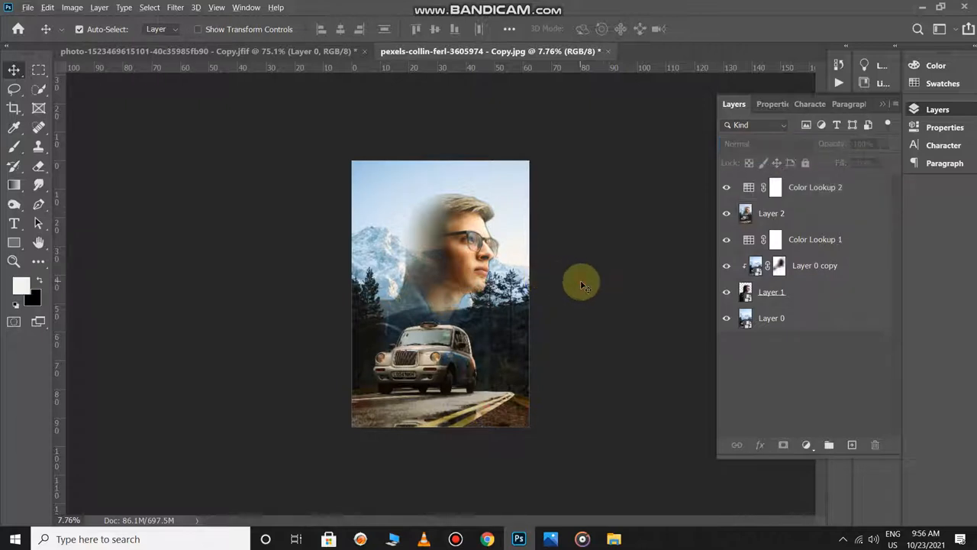
scroll(581, 282, "up", 2)
scroll(585, 294, "down", 3)
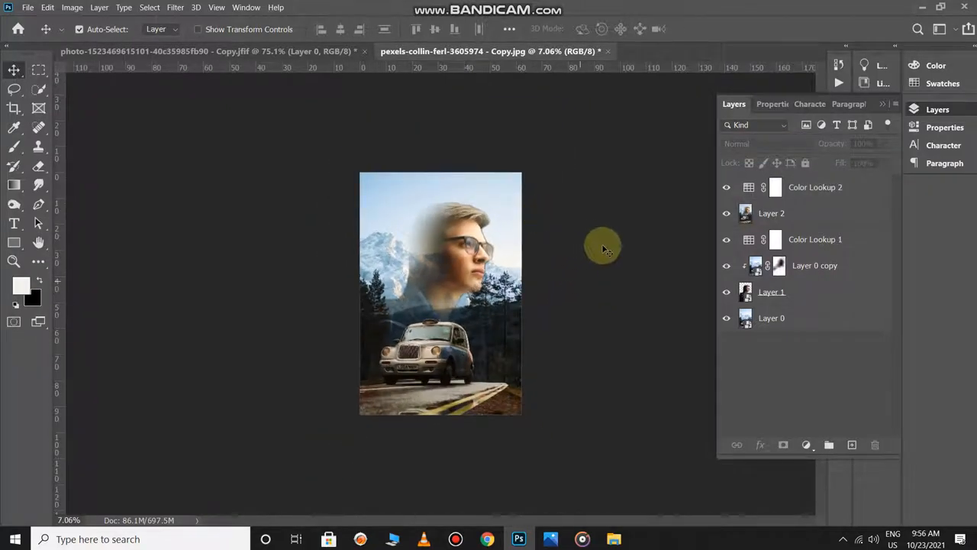
Step: Place the folded plastic texture image 6 from the Movie Poster folder into the composite and convert its layer to a smart object
key("alt+Tab")
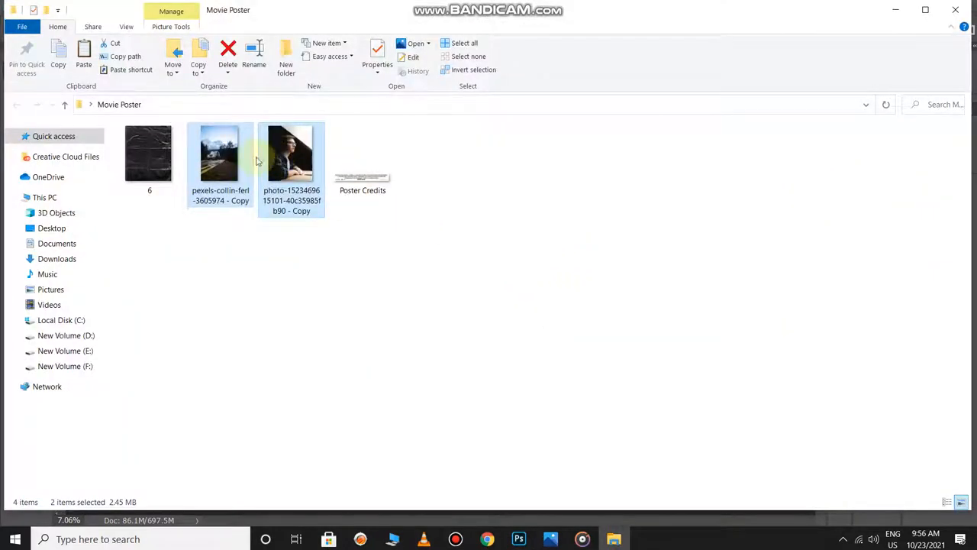
left_click(141, 149)
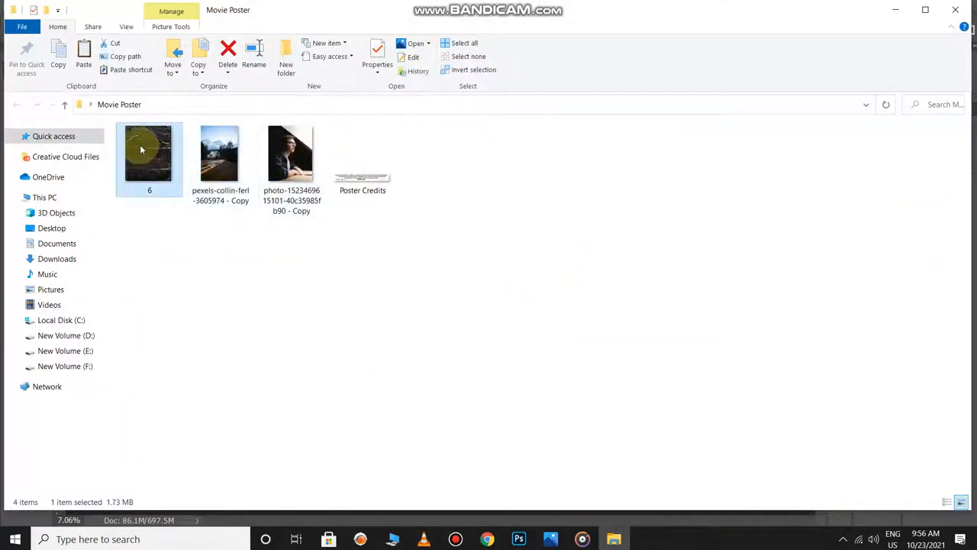
left_click_drag(141, 149, 441, 288)
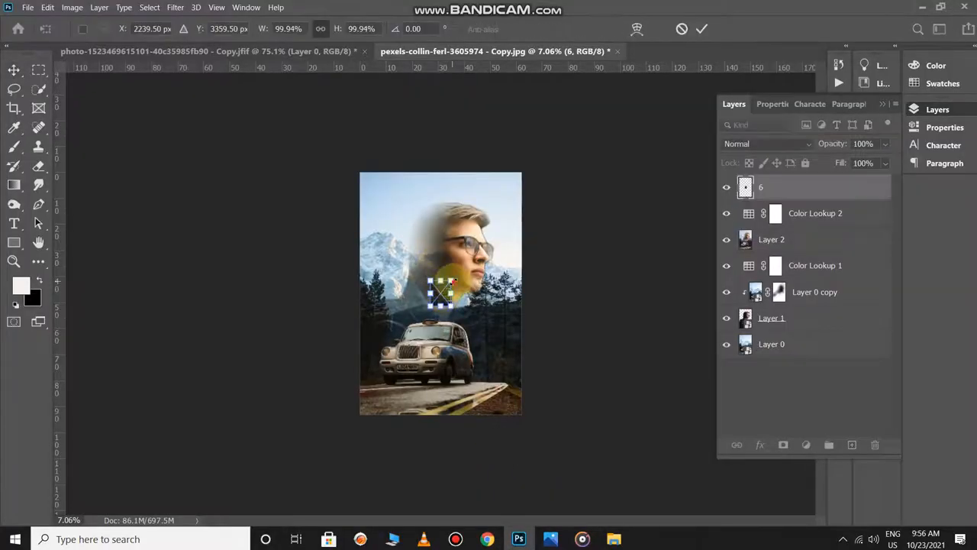
key("Return")
right_click(849, 185)
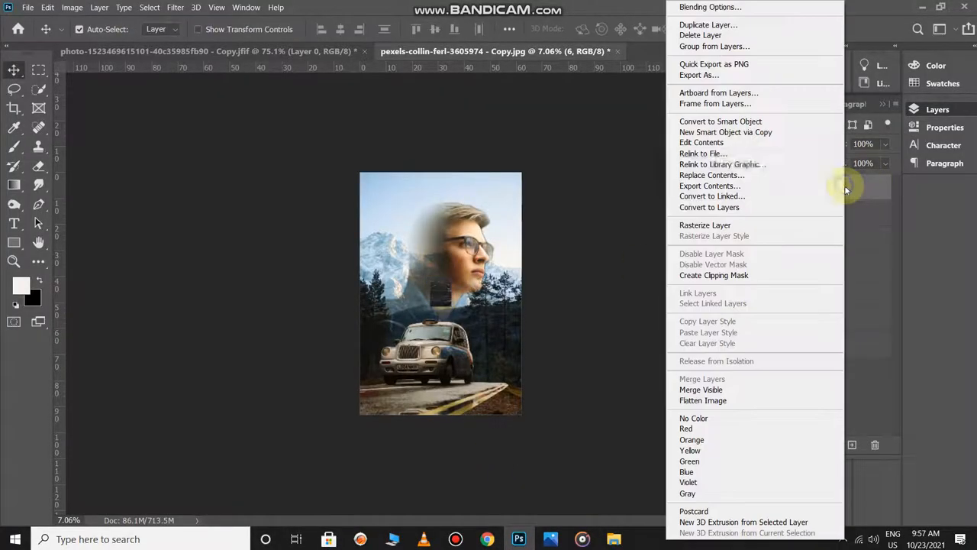
left_click(751, 123)
Step: Enlarge the layer 6 texture to about 916% and position it to cover the whole canvas
key("ctrl+t")
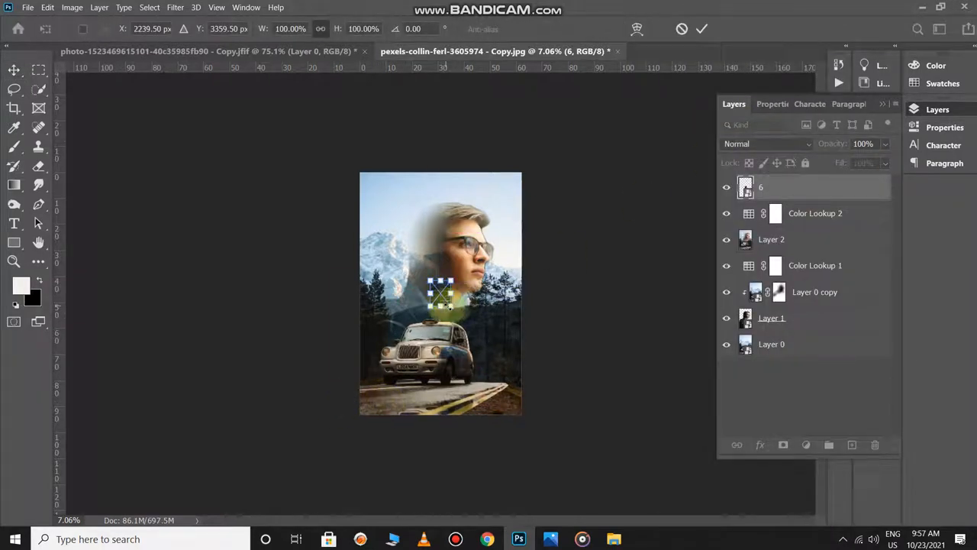
left_click_drag(451, 307, 664, 458)
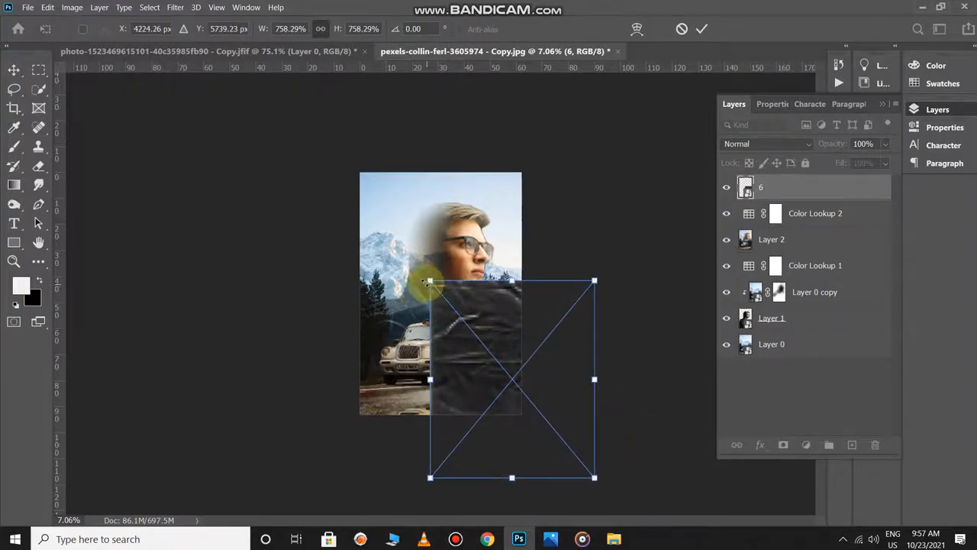
left_click_drag(430, 282, 395, 238)
left_click_drag(463, 262, 430, 211)
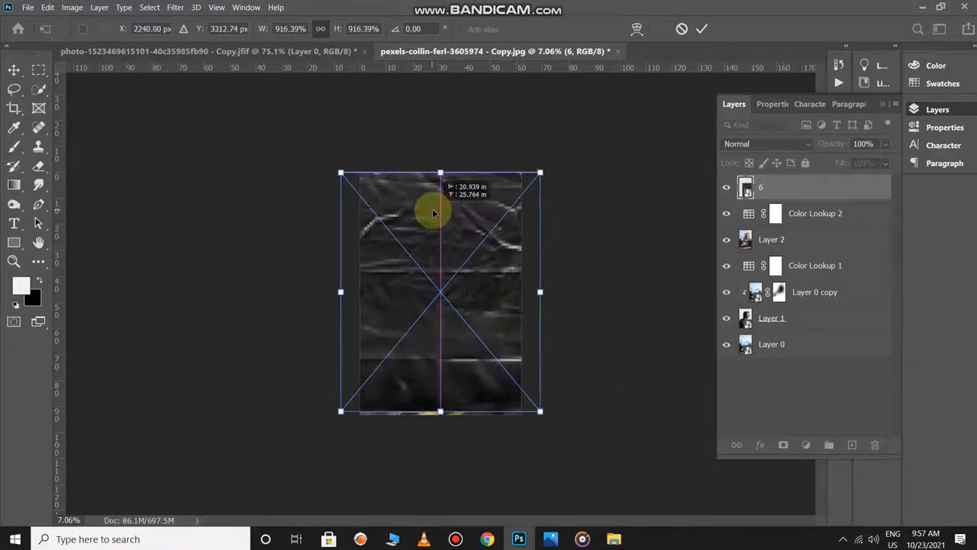
left_click_drag(442, 409, 451, 417)
key("Return")
Step: Set the layer 6 texture's blend mode to Screen
left_click(764, 143)
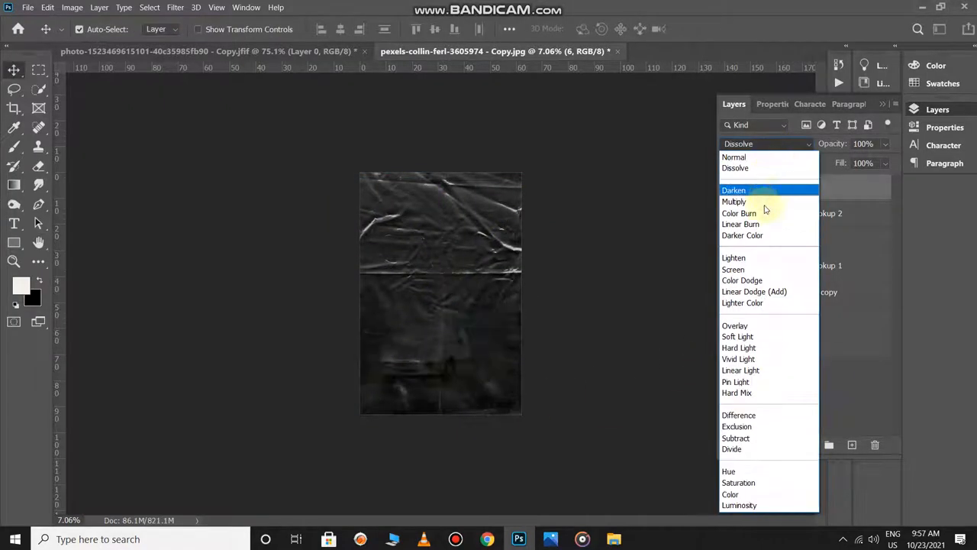
left_click(737, 269)
key("ctrl+plus")
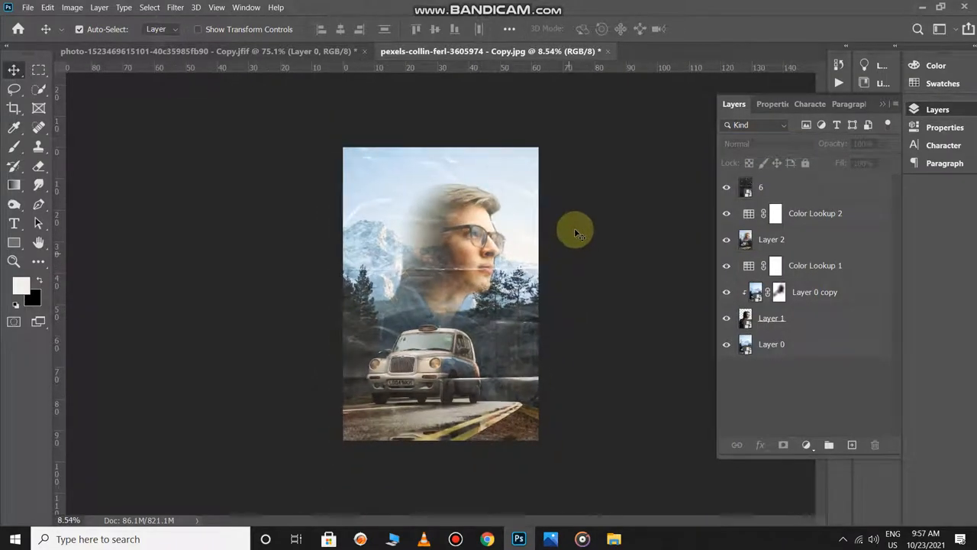
Step: Add a layer mask to the layer 6 texture and paint it with black at 31% opacity to fade the folds in the sky
left_click(812, 182)
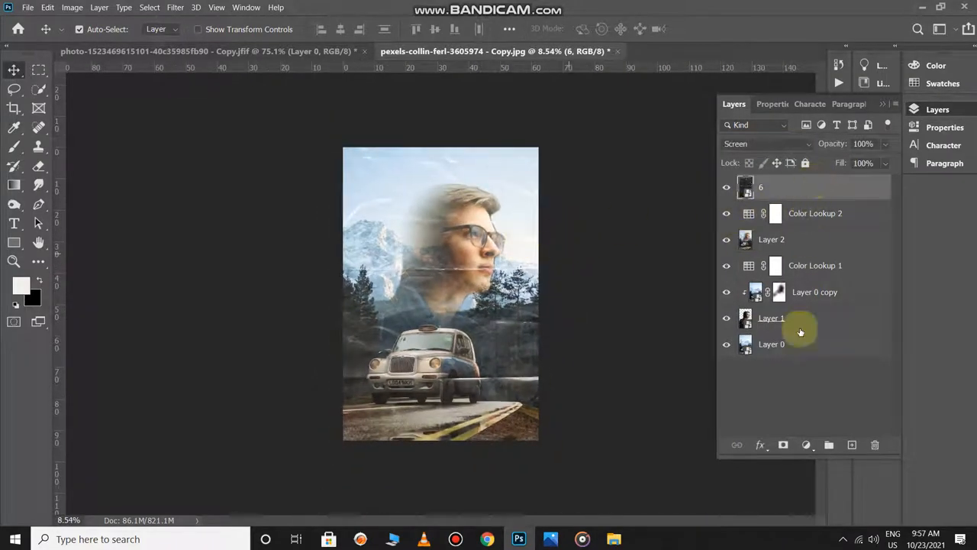
left_click(783, 445)
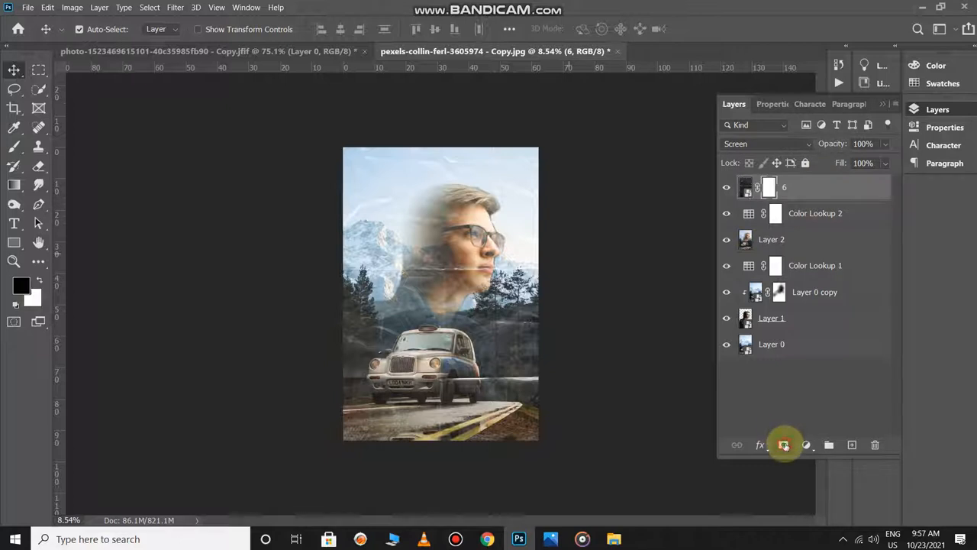
key("b")
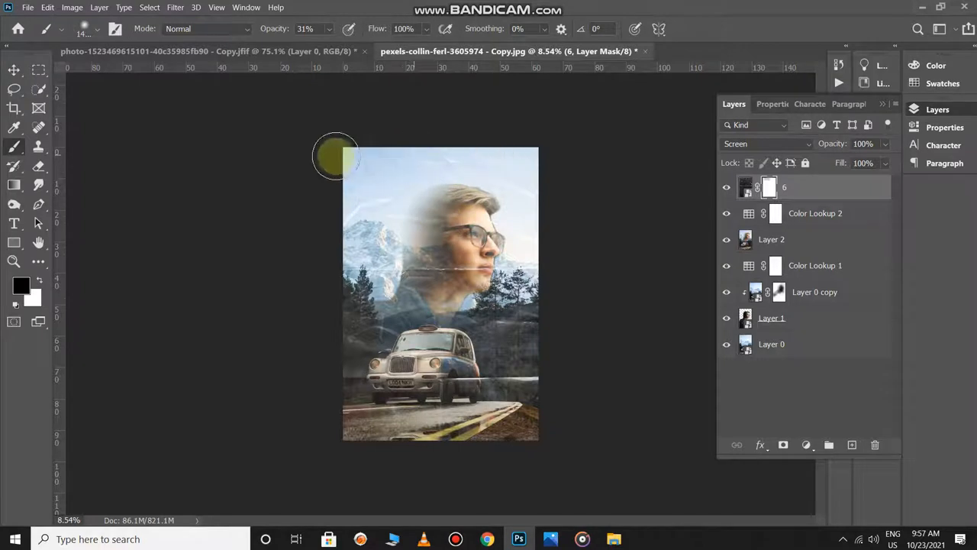
mouse_move(497, 158)
left_mouse_down()
mouse_move(547, 218)
mouse_move(535, 245)
mouse_move(508, 208)
mouse_move(538, 240)
mouse_move(536, 230)
mouse_move(495, 188)
mouse_move(406, 177)
left_mouse_up()
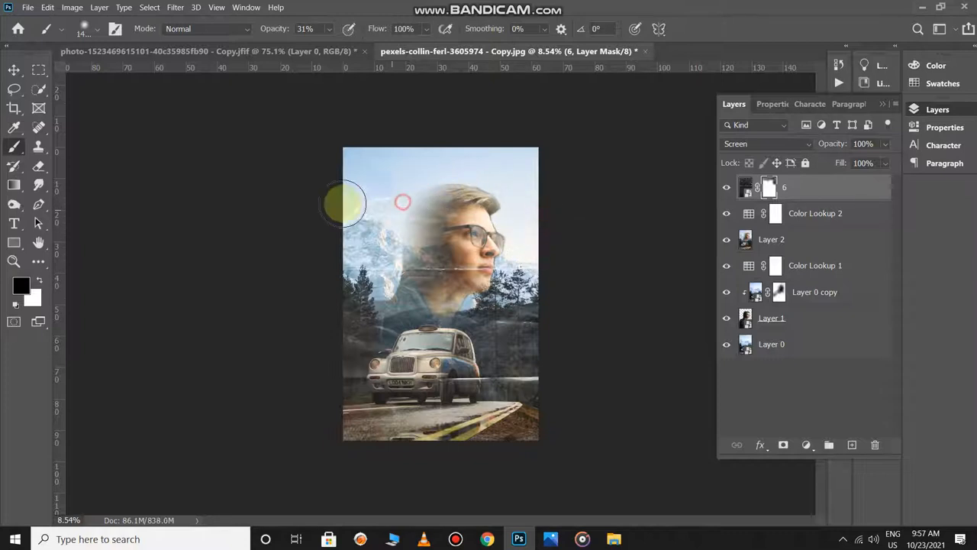
mouse_move(365, 202)
left_mouse_down()
mouse_move(372, 233)
mouse_move(360, 221)
mouse_move(359, 230)
mouse_move(372, 215)
mouse_move(404, 240)
left_mouse_up()
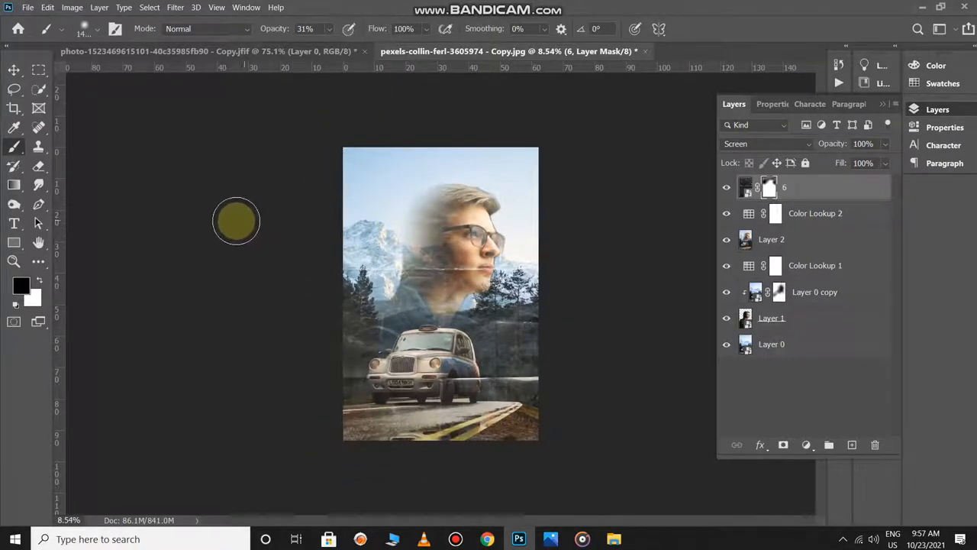
Step: Shift the layer 6 texture downward and mask it further over the man's face and the trees
key("v")
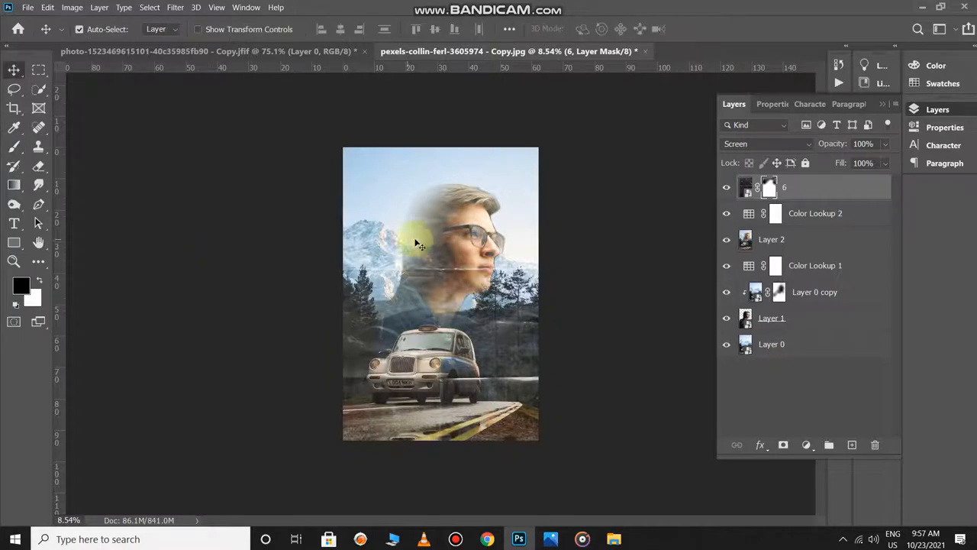
mouse_move(447, 236)
left_mouse_down()
mouse_move(436, 254)
mouse_move(545, 315)
left_mouse_up()
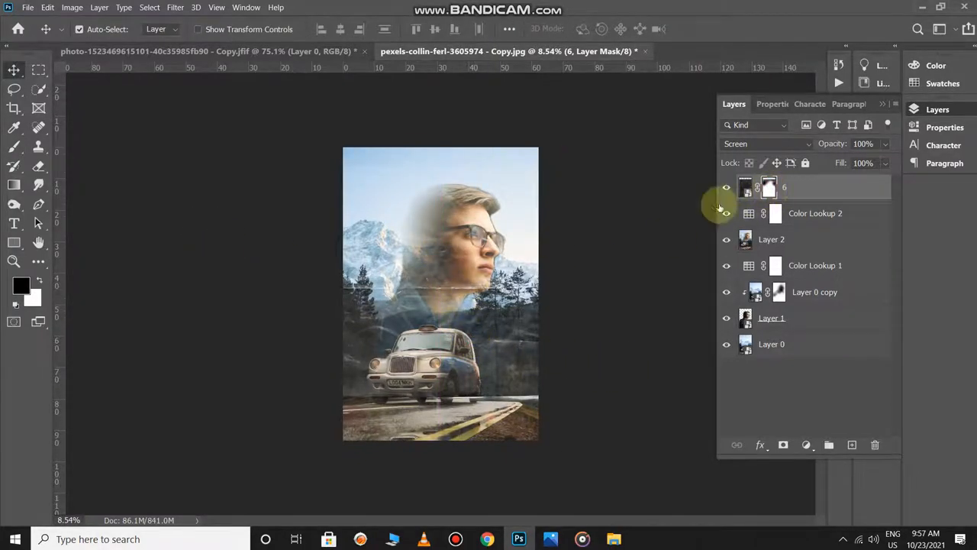
key("b")
mouse_move(374, 303)
left_mouse_down()
mouse_move(489, 291)
mouse_move(381, 304)
mouse_move(351, 290)
mouse_move(519, 296)
mouse_move(565, 338)
mouse_move(443, 299)
mouse_move(450, 249)
mouse_move(465, 246)
mouse_move(451, 210)
mouse_move(495, 210)
mouse_move(489, 262)
mouse_move(479, 221)
left_mouse_up()
key("c")
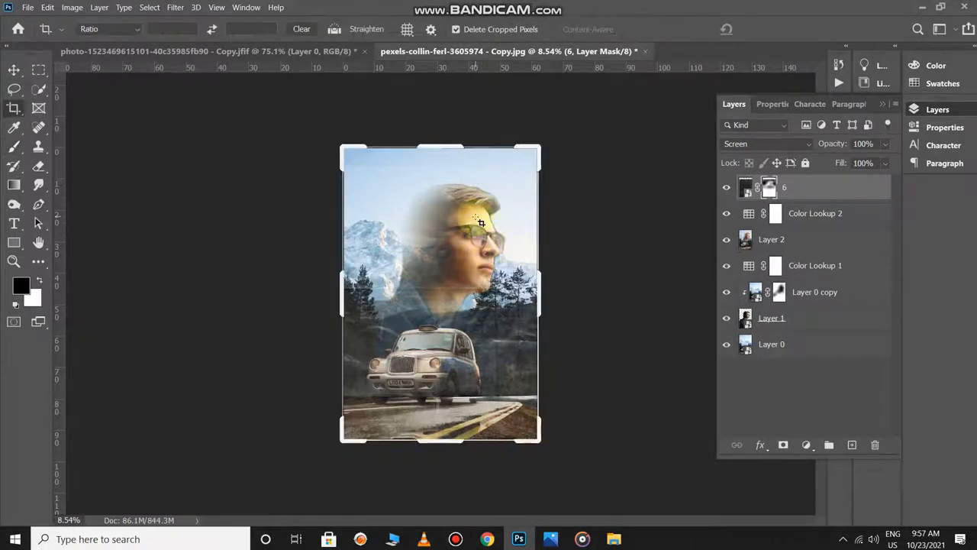
key("b")
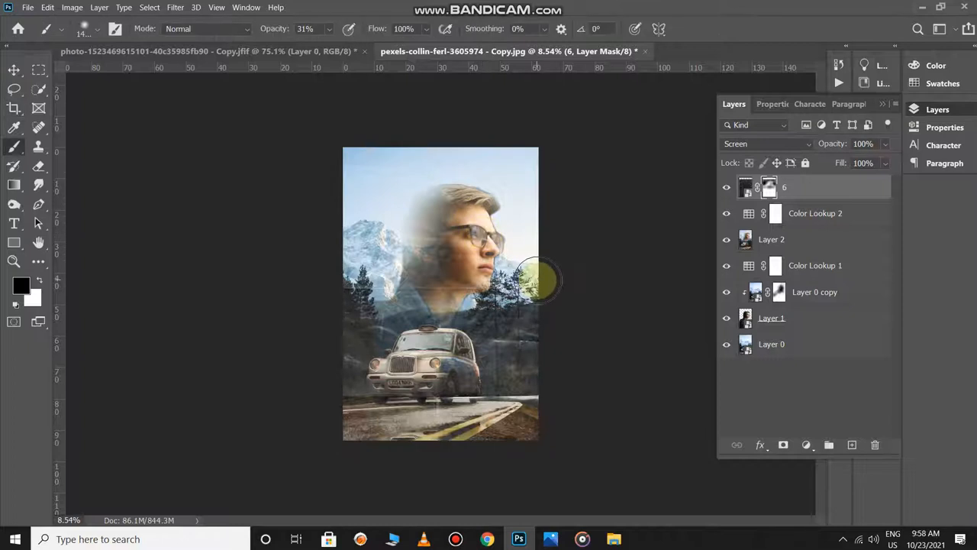
mouse_move(462, 243)
left_mouse_down()
mouse_move(493, 243)
mouse_move(481, 263)
mouse_move(469, 229)
mouse_move(458, 259)
mouse_move(477, 271)
left_mouse_up()
key("x")
scroll(537, 283, "up", 1)
scroll(537, 283, "down", 2)
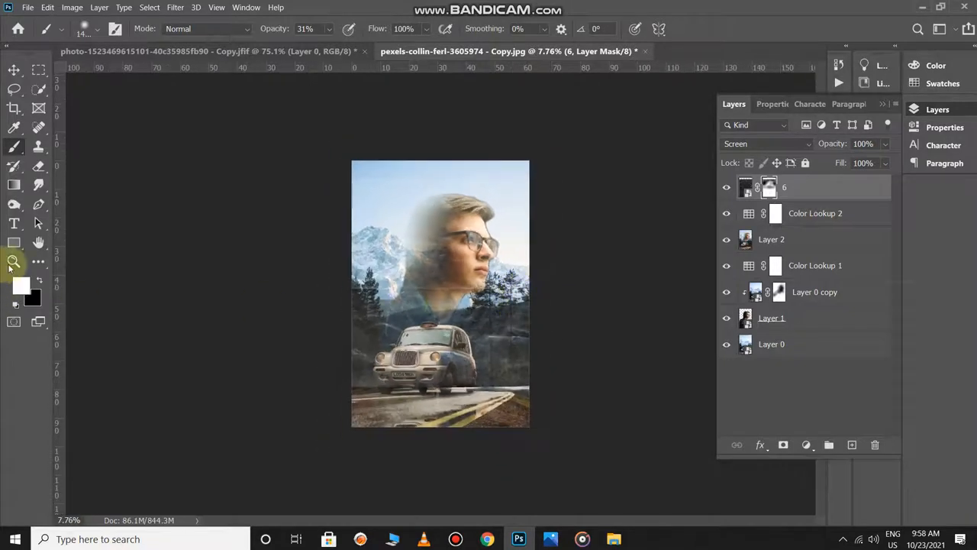
Step: Add a 317 pt Dodger text box across the taxi reading "poster design" and widen it on both sides
left_click(14, 223)
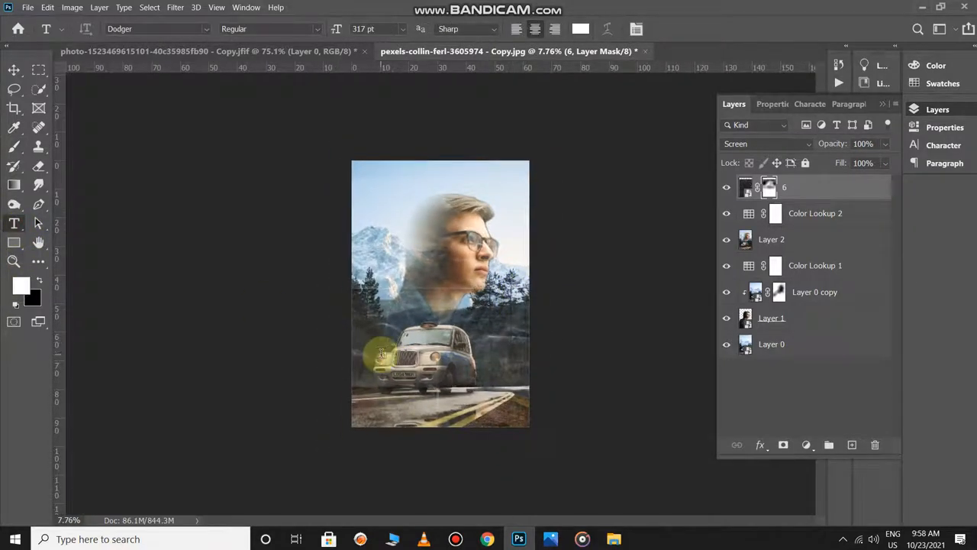
left_click_drag(379, 349, 520, 397)
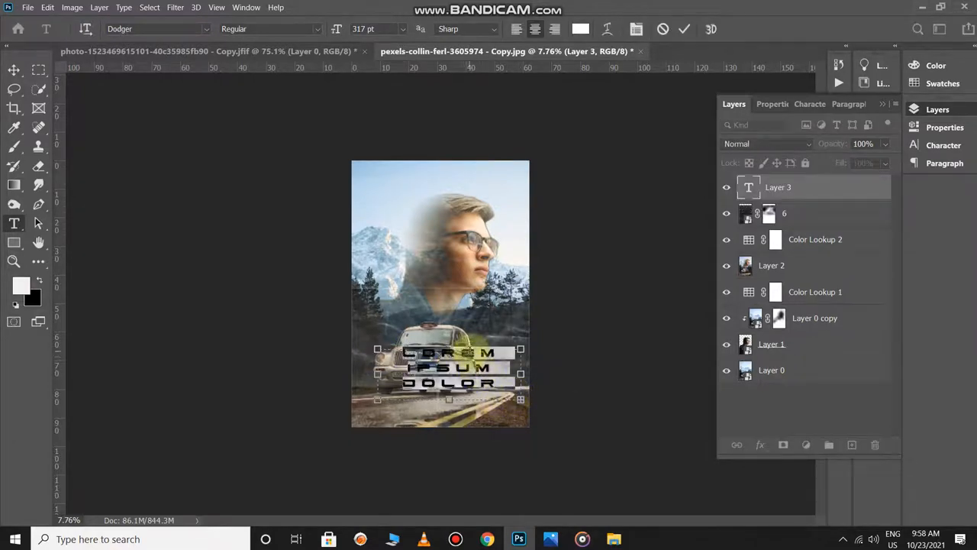
key("BackSpace")
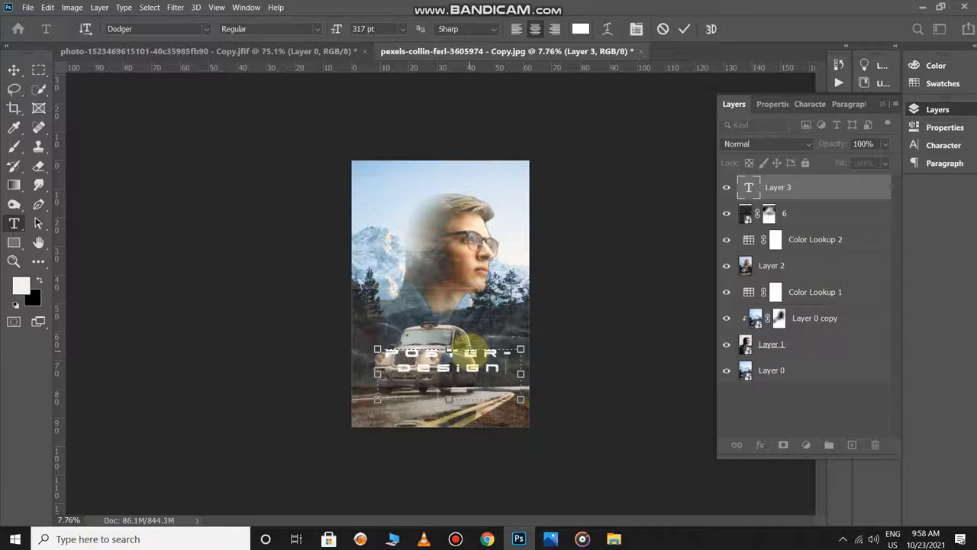
key("ctrl+a")
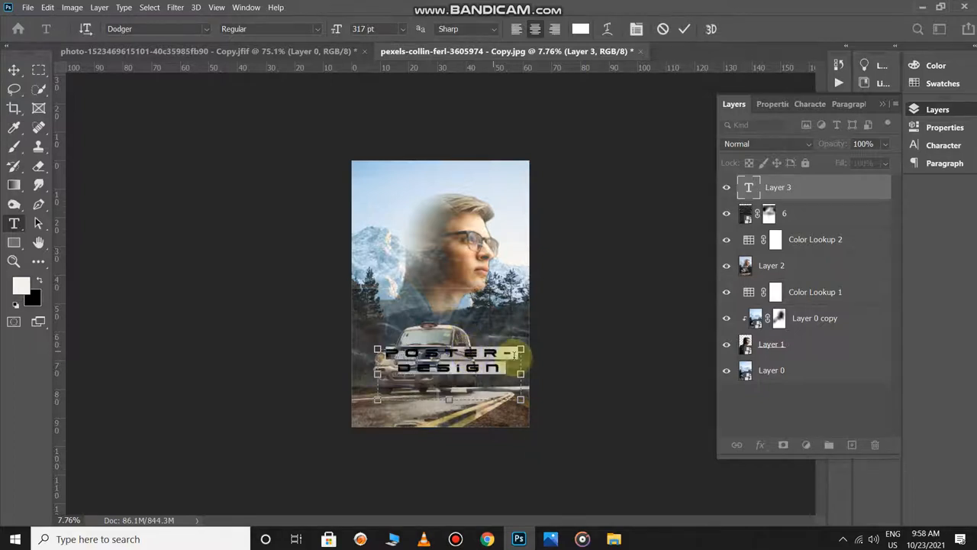
left_click_drag(520, 373, 539, 374)
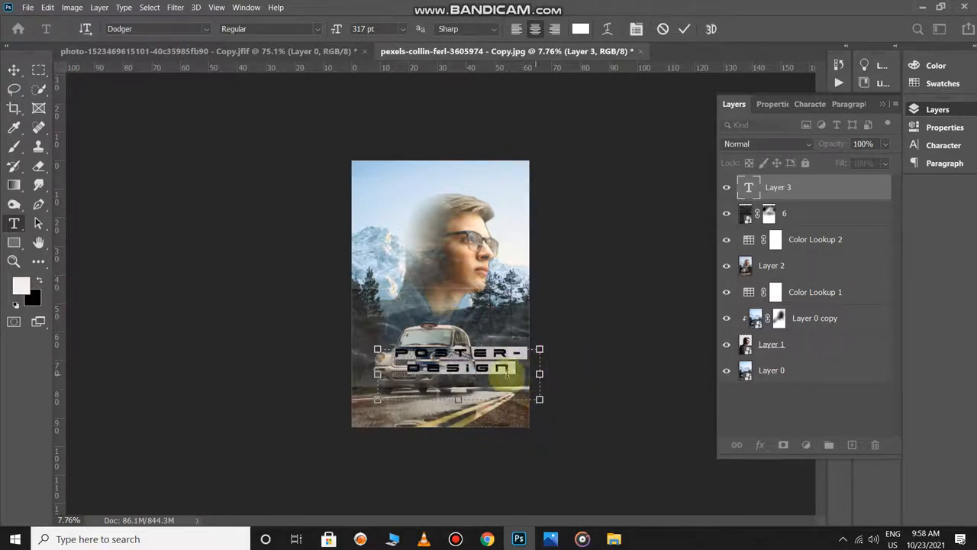
left_click_drag(377, 374, 358, 374)
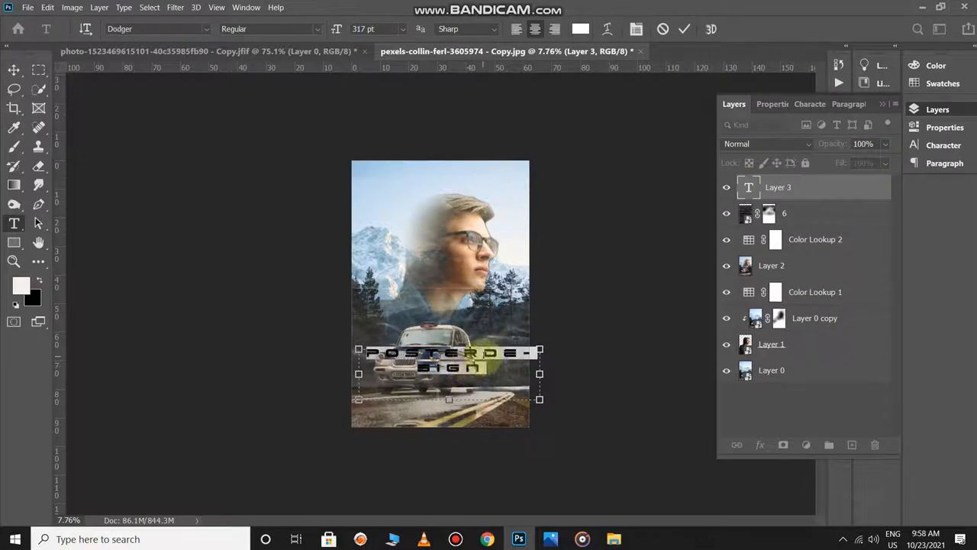
Step: Shorten the title text to "poster" and commit it
left_click(491, 357)
key("BackSpace")
key("BackSpace")
key("BackSpace")
key("BackSpace")
key("BackSpace")
key("BackSpace")
key("BackSpace")
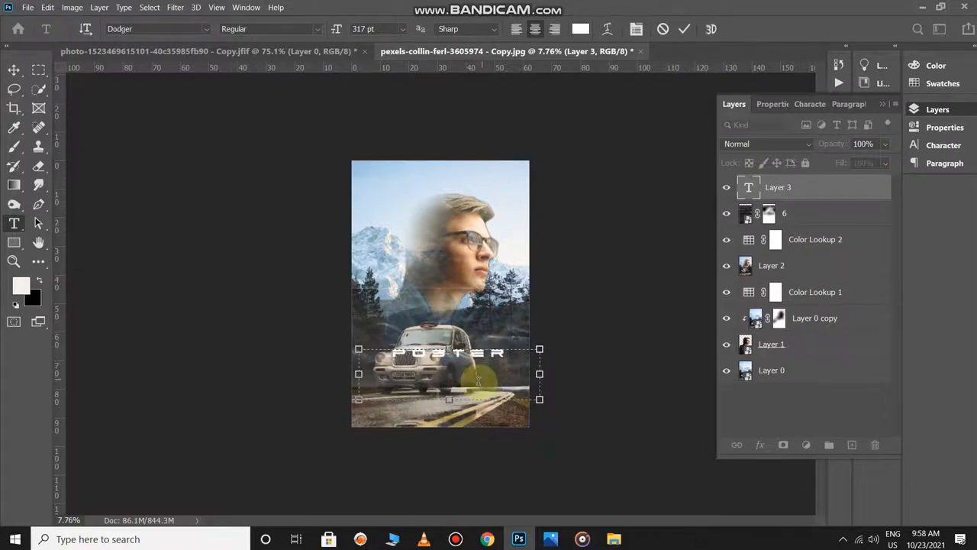
left_click(684, 29)
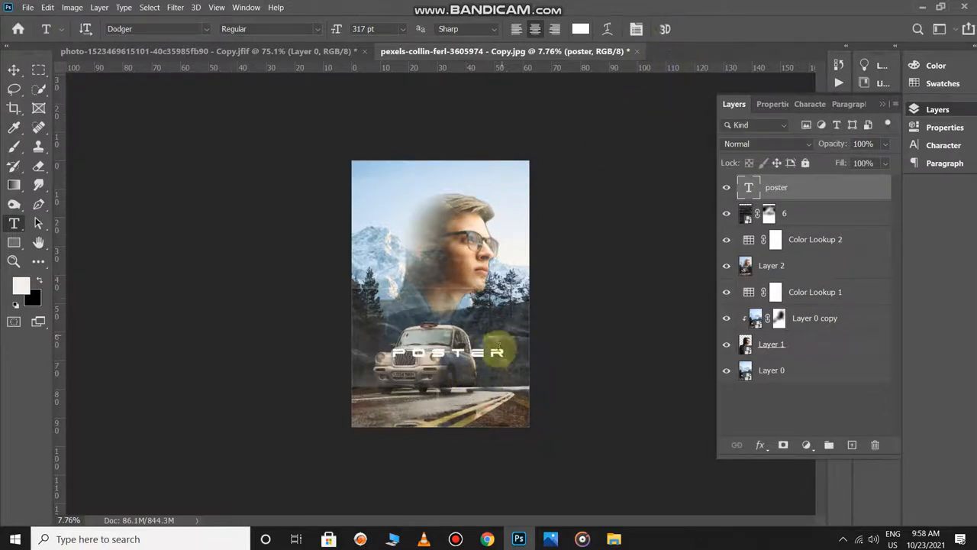
Step: Duplicate the "poster" text directly below the original and change the copy to "design"
key("v")
left_click_drag(485, 357, 482, 367)
left_click(482, 367)
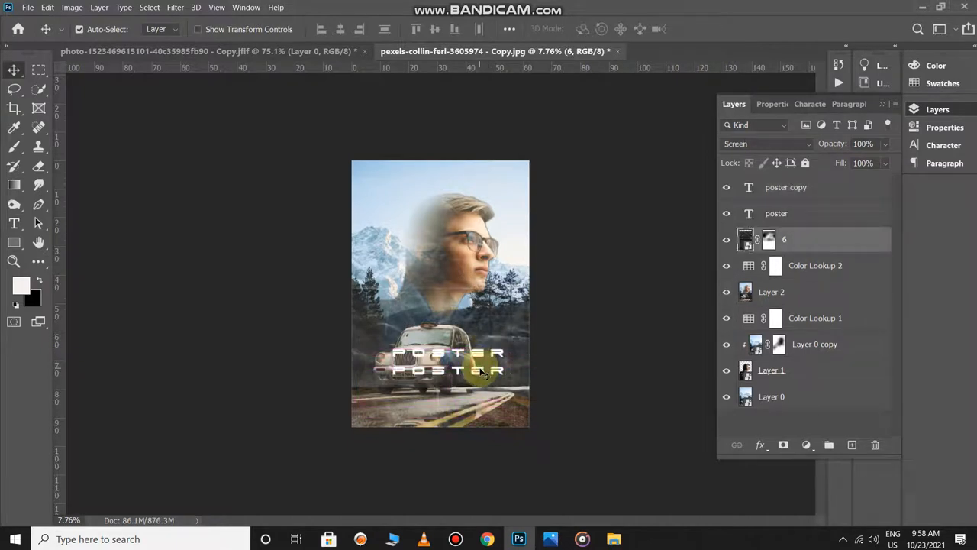
double_click(485, 373)
type("design")
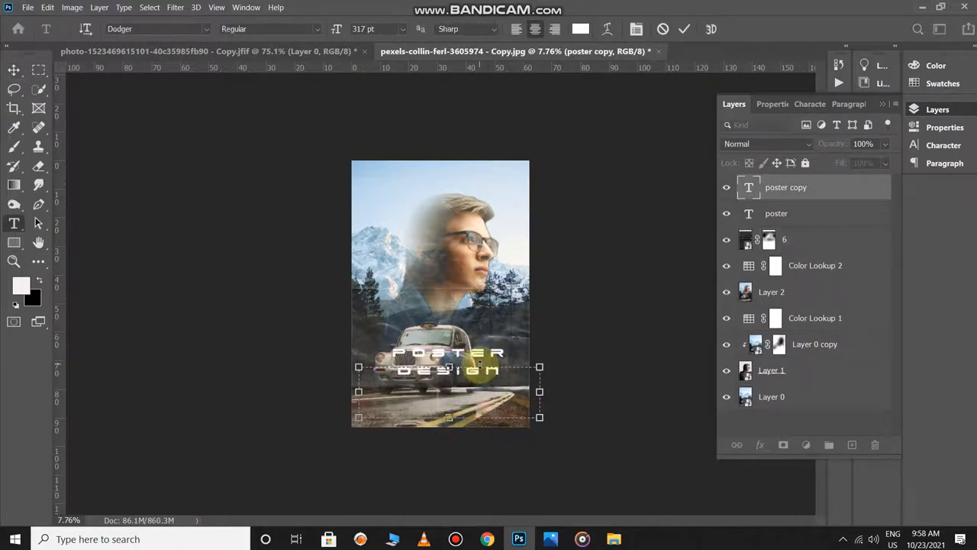
left_click(685, 29)
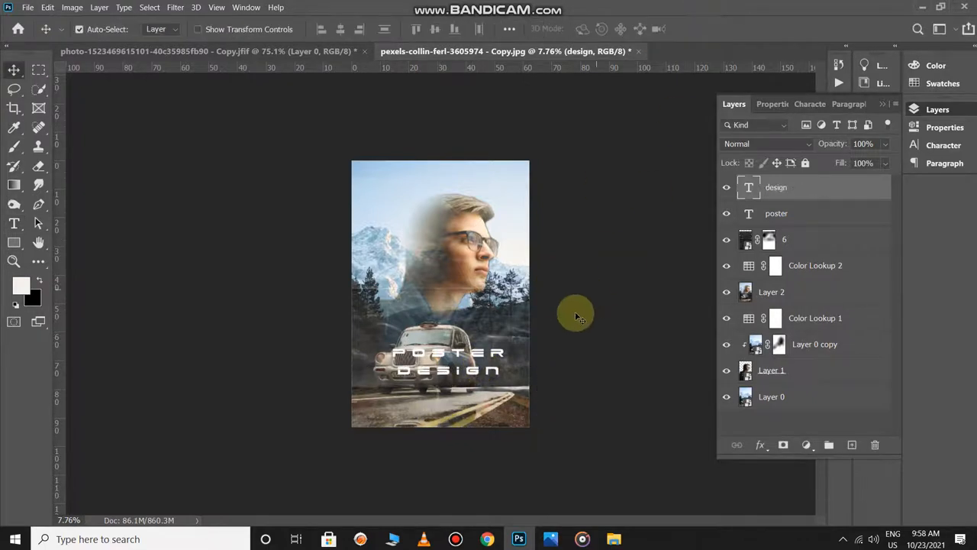
Step: Bring the "poster" and "design" lines closer together and move them lower, over the base of the taxi
mouse_move(452, 375)
left_mouse_down()
mouse_move(449, 402)
mouse_move(443, 353)
mouse_move(433, 381)
left_mouse_up()
left_click(444, 357, "shift")
Step: Place the Poster Credits image from the Movie Poster folder into the composite and set its blend mode to Divide
key("alt+Tab")
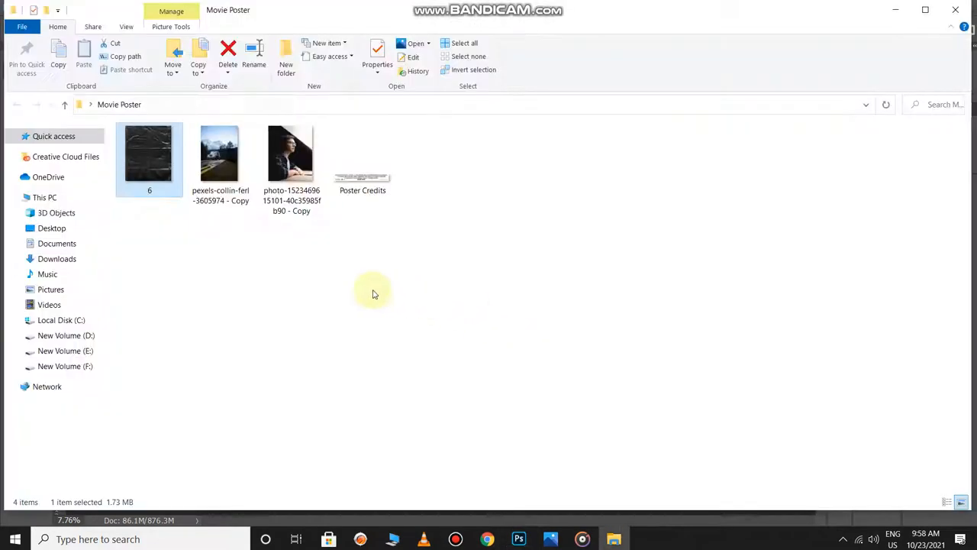
left_click(345, 288)
left_click_drag(374, 185, 447, 289)
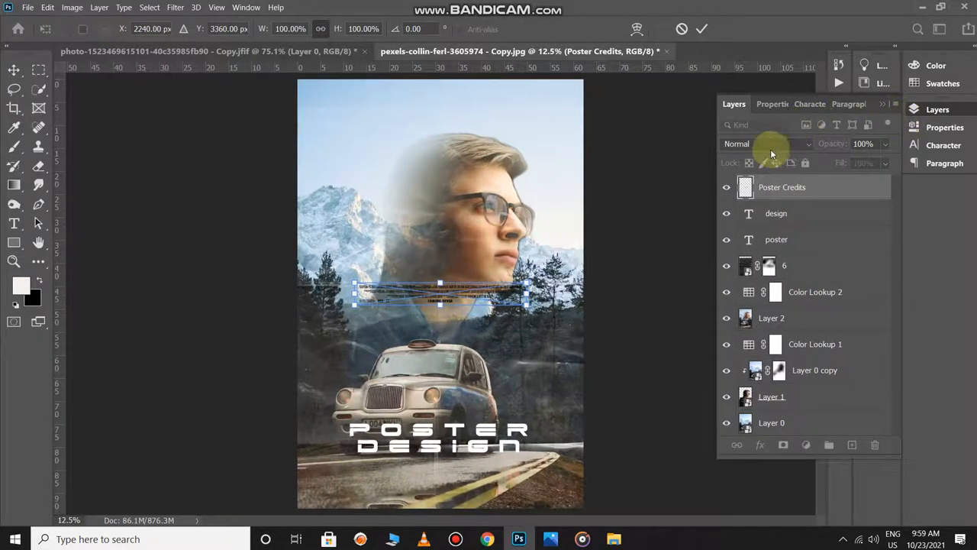
left_click(772, 148)
left_click(758, 447)
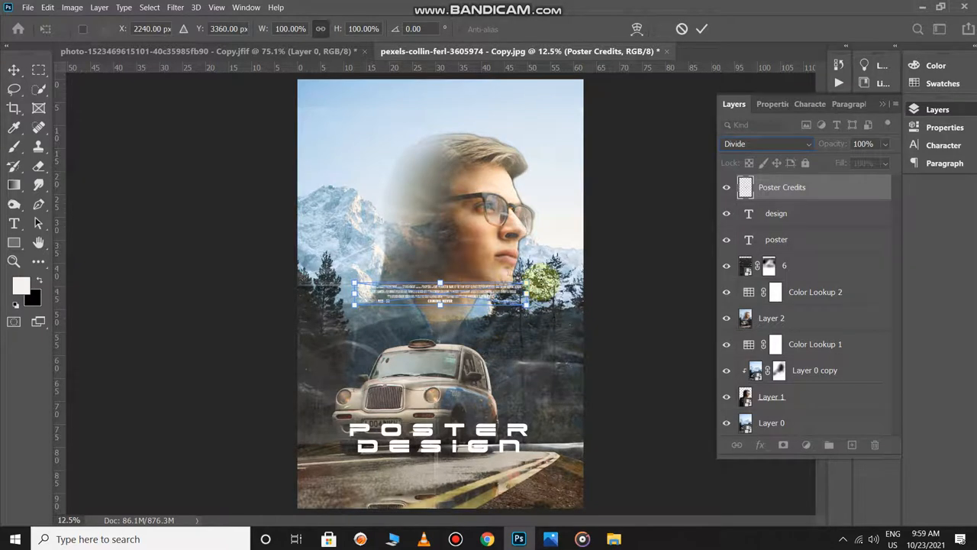
Step: Enlarge the Poster Credits block slightly and position it just below the "design" line
left_click_drag(527, 288, 461, 466)
key("Return")
key("ctrl+minus")
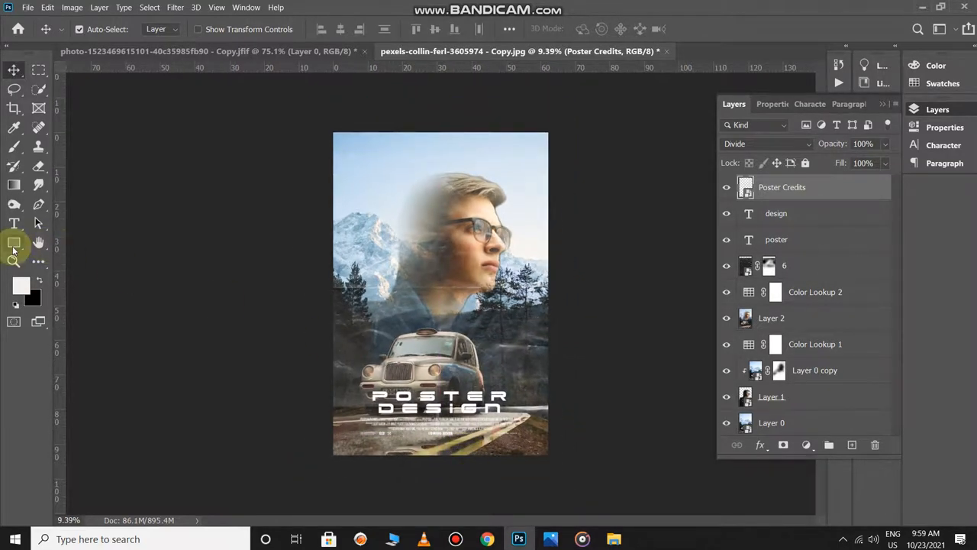
Step: Draw a thin white rectangle about 3010 × 28 px without stroke between the "poster" and "design" lines and deselect it
left_click(14, 244)
scroll(458, 413, "up", 3)
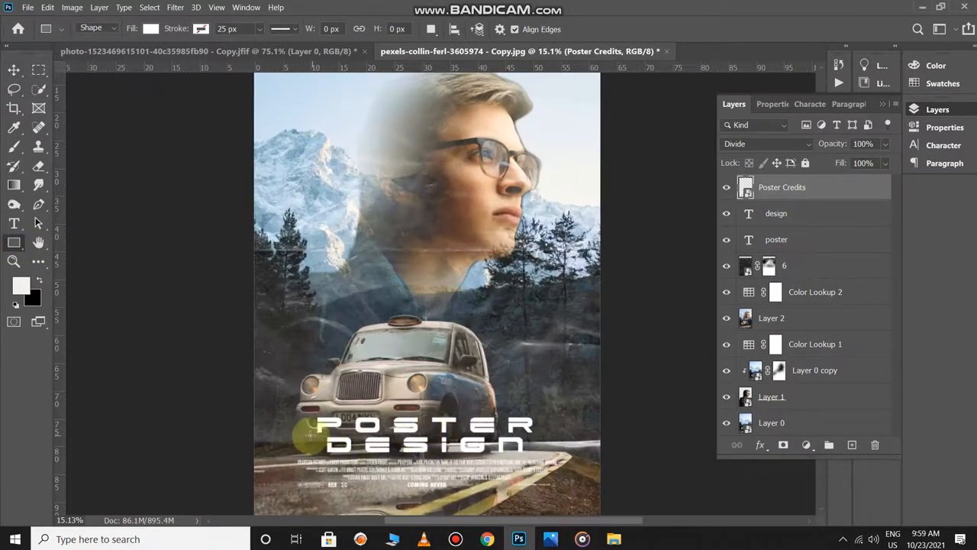
left_click_drag(305, 434, 539, 436)
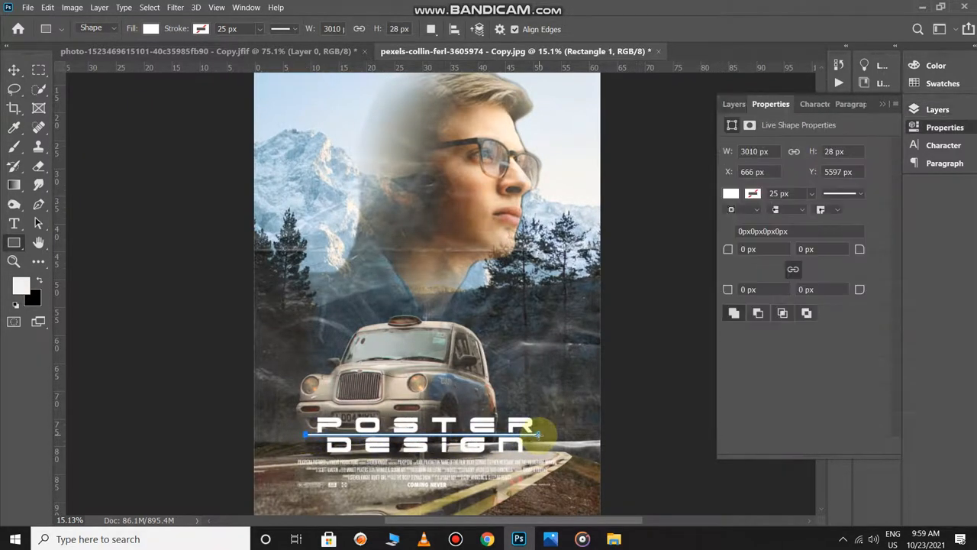
scroll(642, 309, "down", 4)
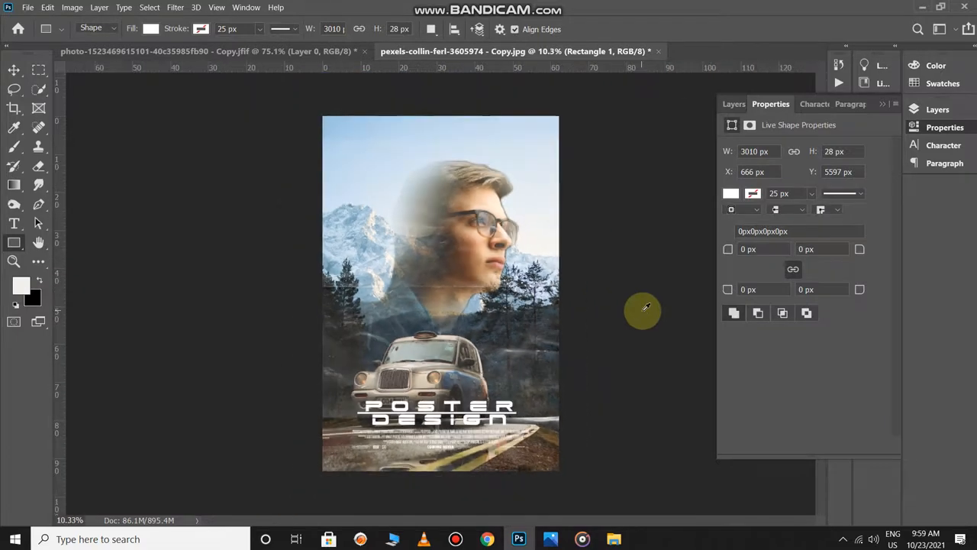
scroll(498, 340, "up", 2)
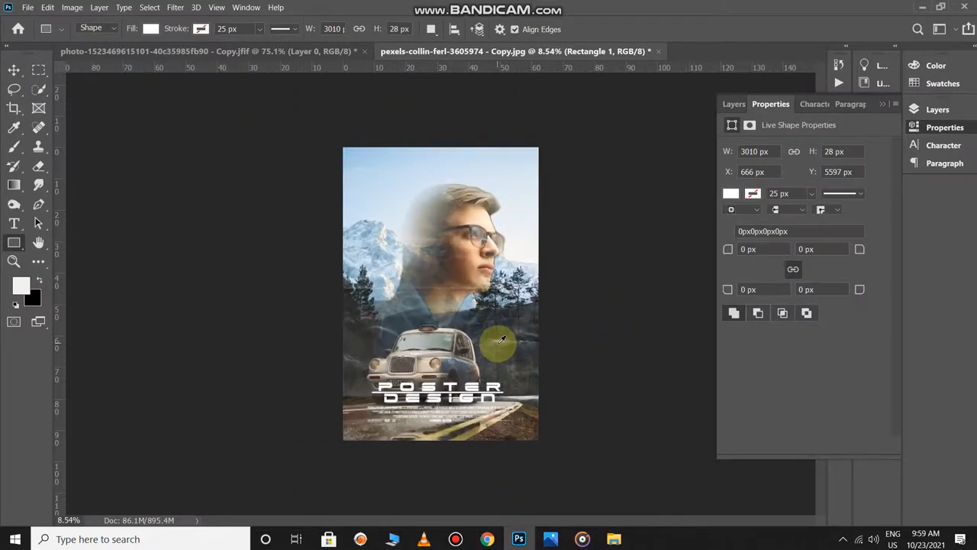
scroll(504, 340, "down", 3)
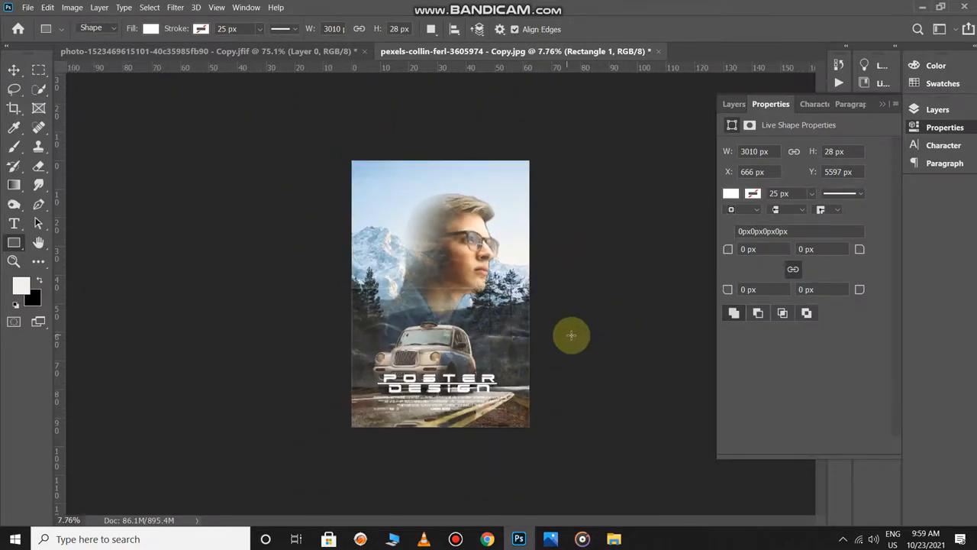
key("v")
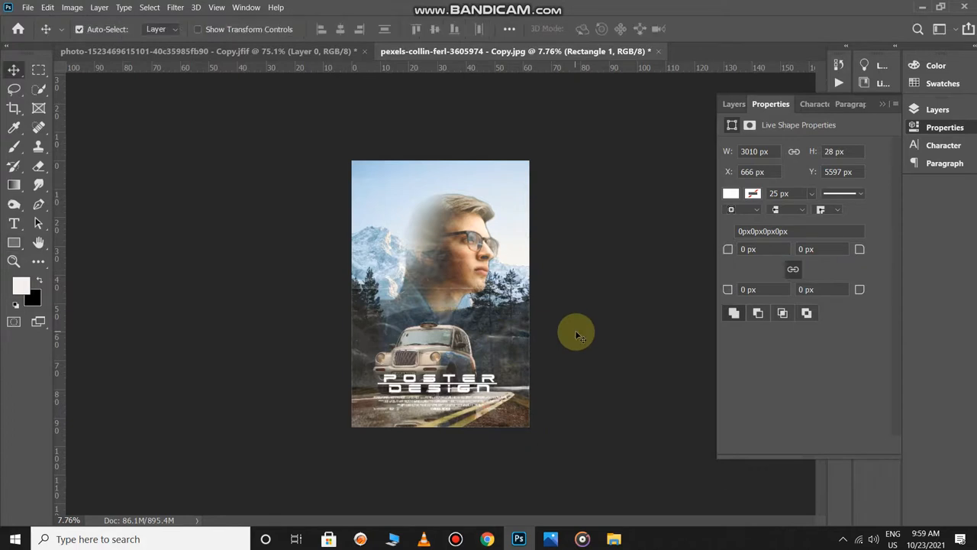
left_click(575, 330)
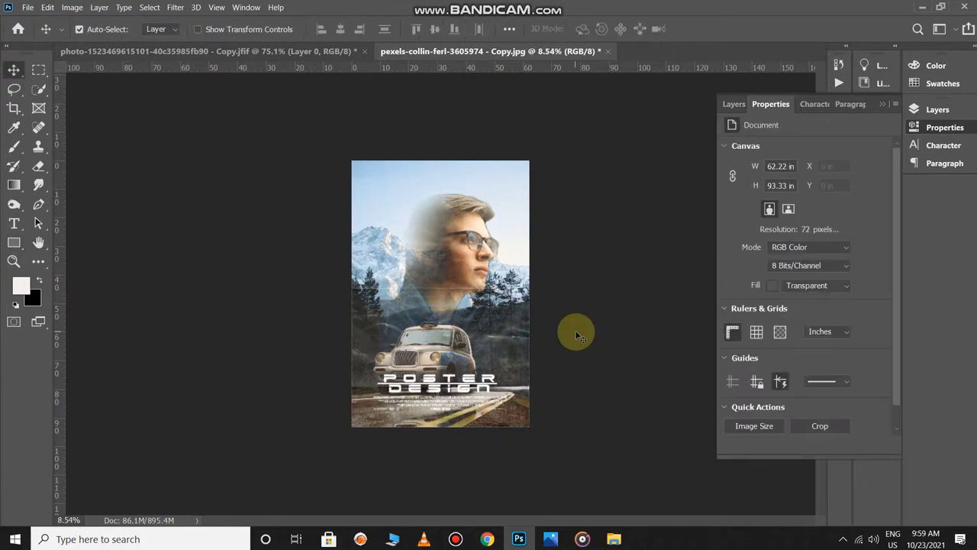
scroll(575, 330, "up", 1)
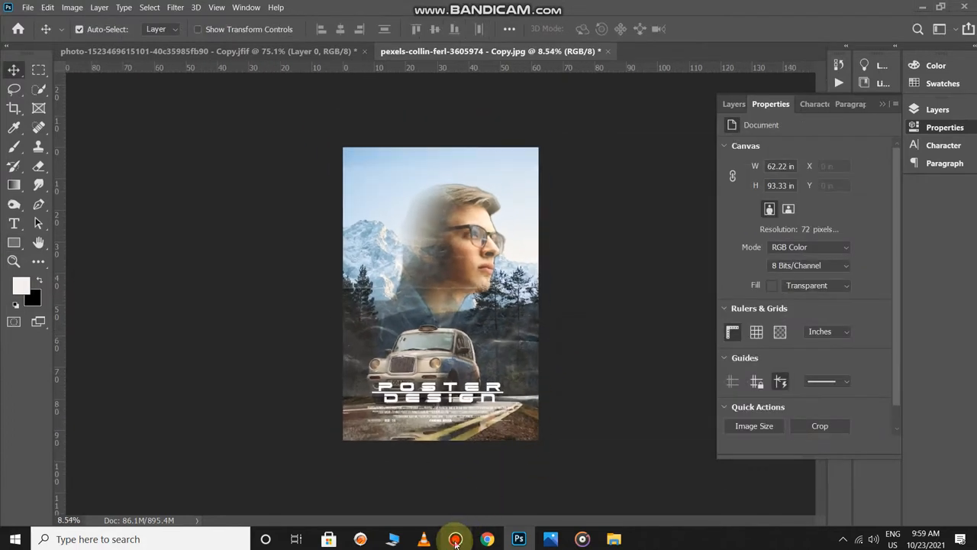